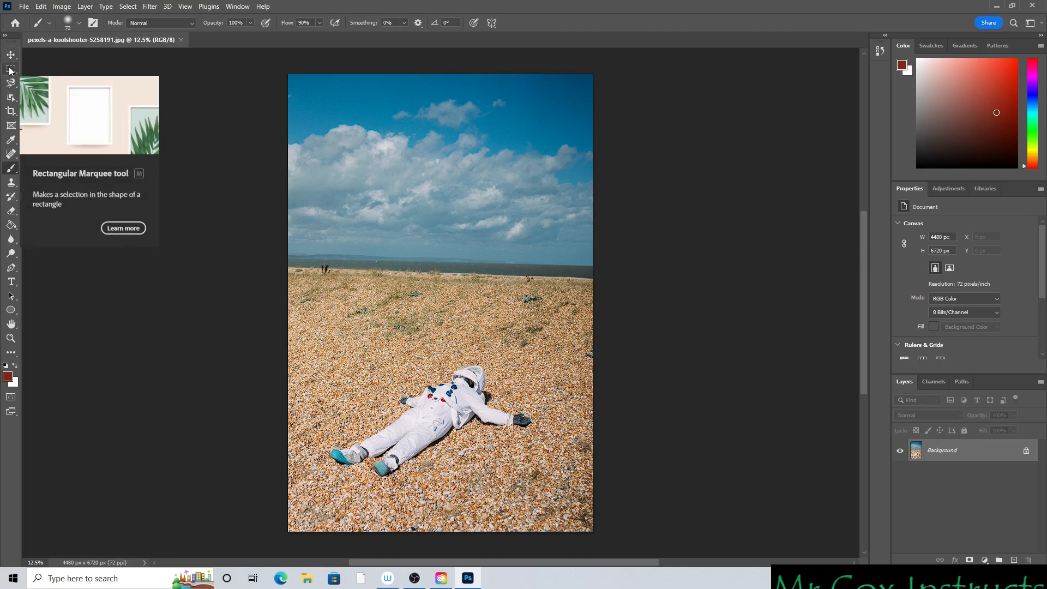
Add a new empty layer to the document and unlock the Background layer so it becomes editable
{"action": "left_click", "coordinate": [10, 70]}
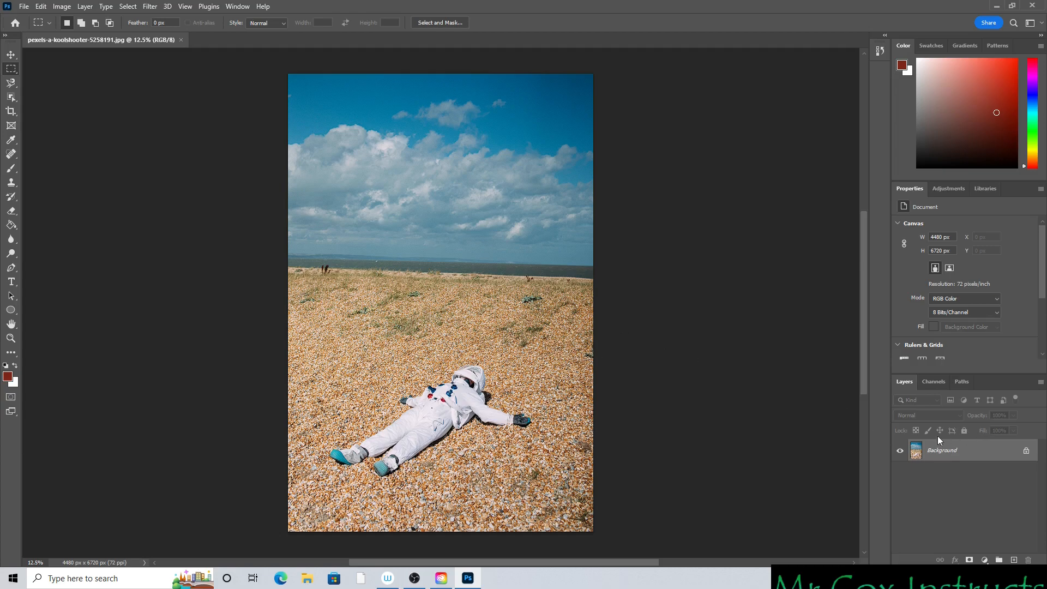
{"action": "left_click", "coordinate": [1014, 560]}
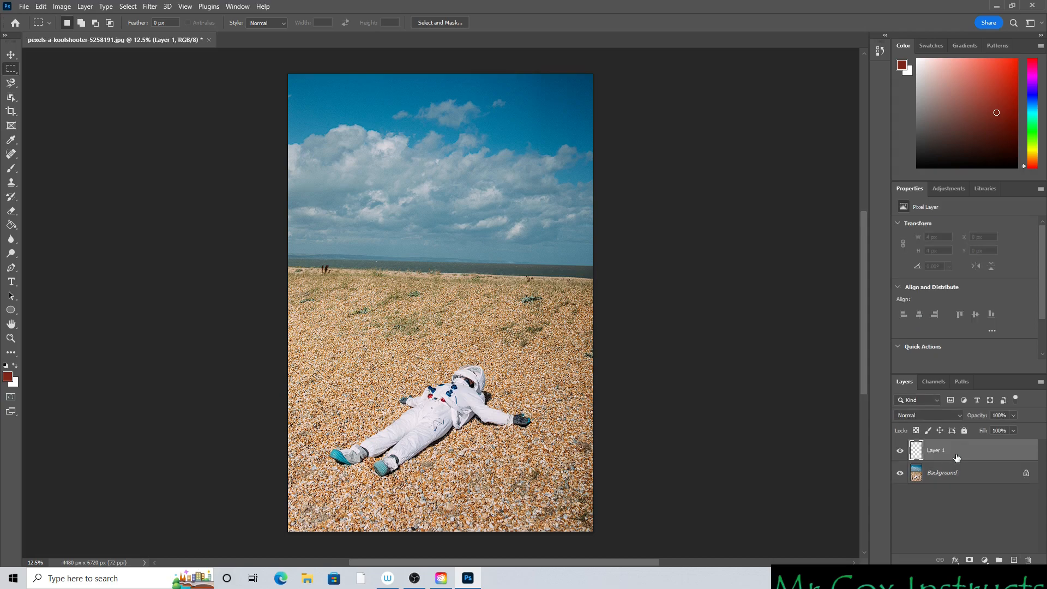
{"action": "left_click", "coordinate": [977, 474]}
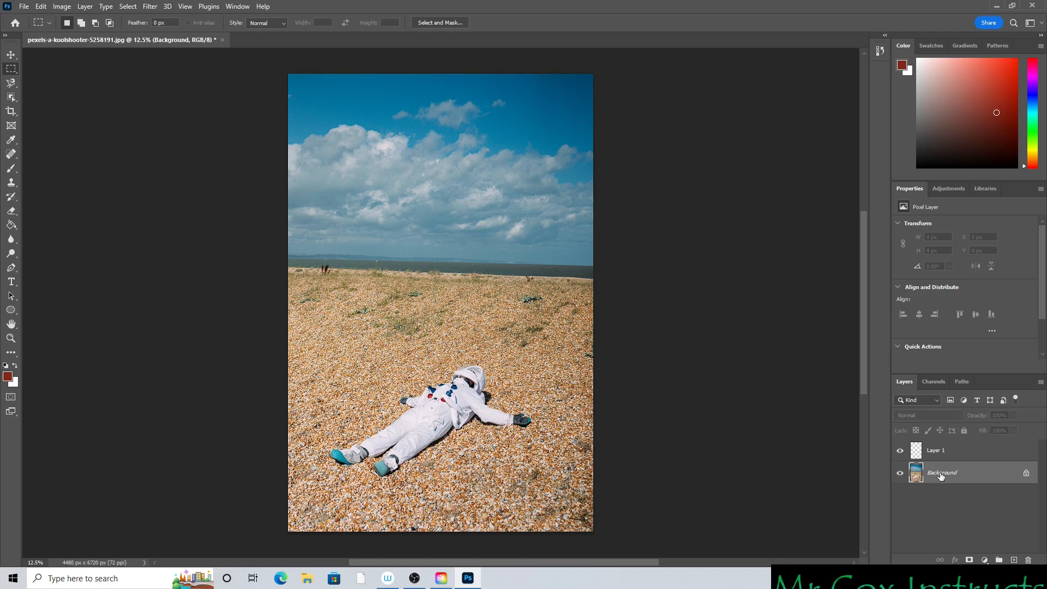
{"action": "double_click", "coordinate": [1027, 477]}
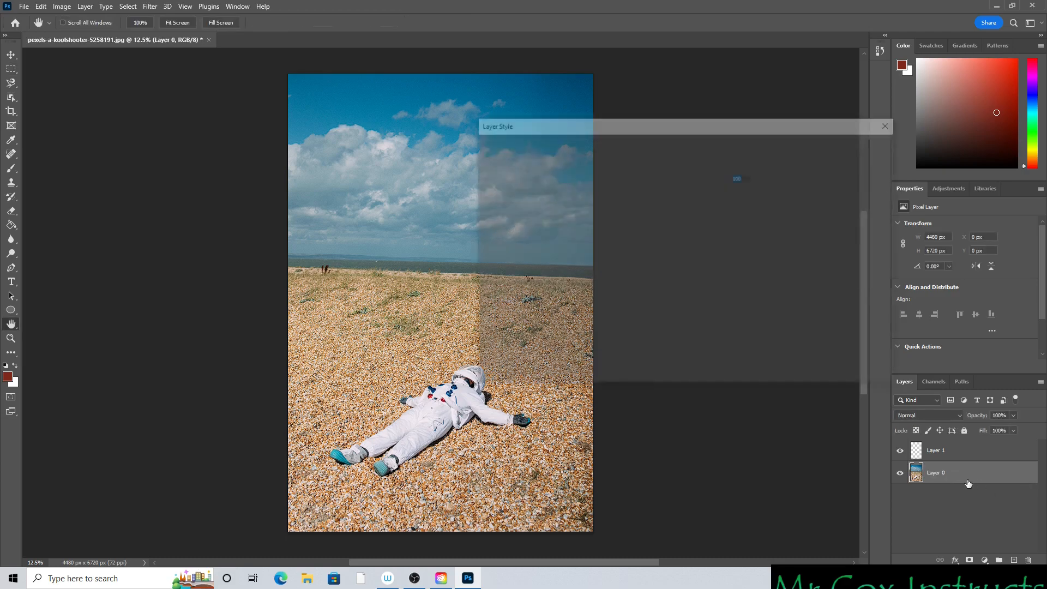
{"action": "key", "text": "Escape"}
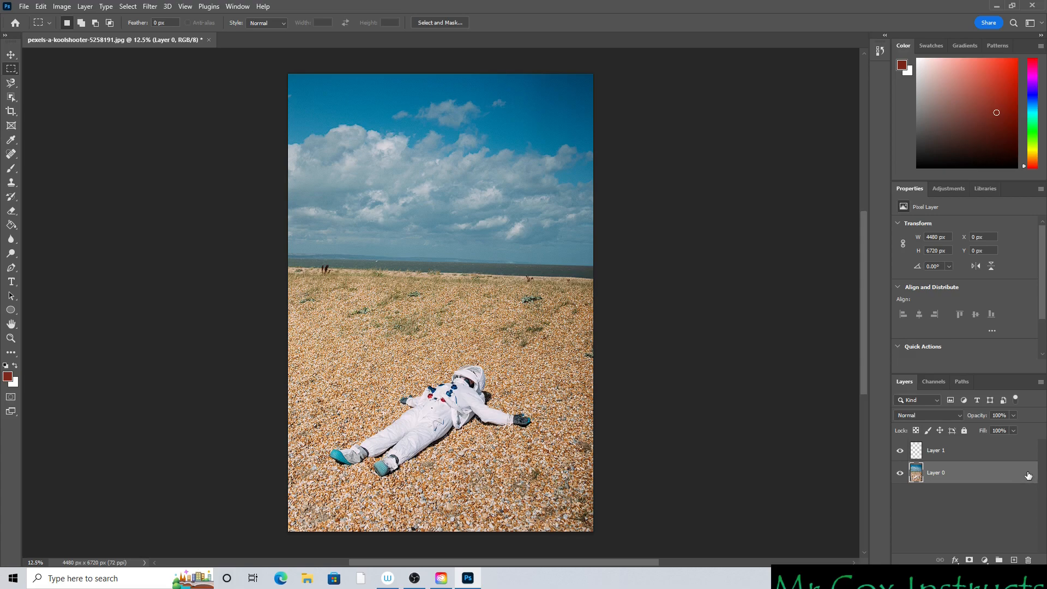
{"action": "left_click", "coordinate": [965, 431]}
{"action": "left_click", "coordinate": [964, 431]}
{"action": "left_click", "coordinate": [968, 454]}
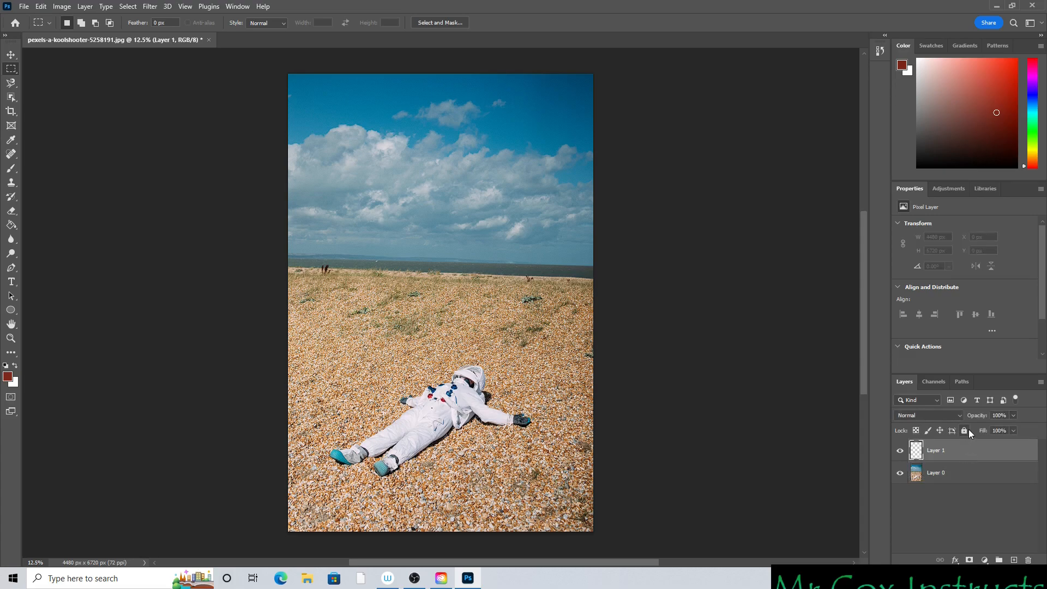
Draw a rectangular marquee of about 3528 x 2216 px around the astronaut on Layer 0
{"action": "left_click", "coordinate": [937, 474]}
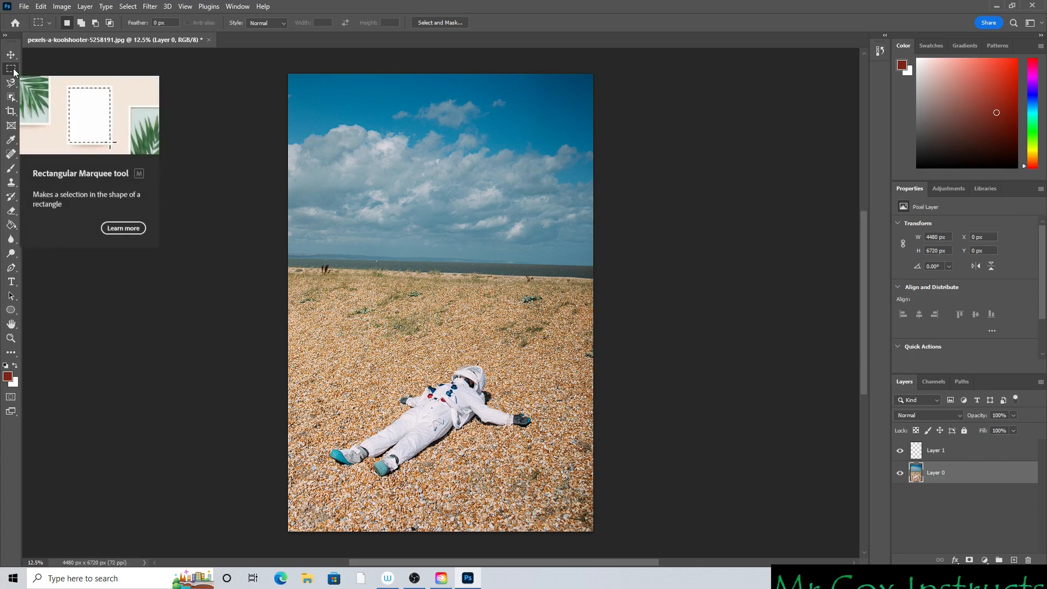
{"action": "left_click_drag", "start_coordinate": [311, 340], "coordinate": [551, 490]}
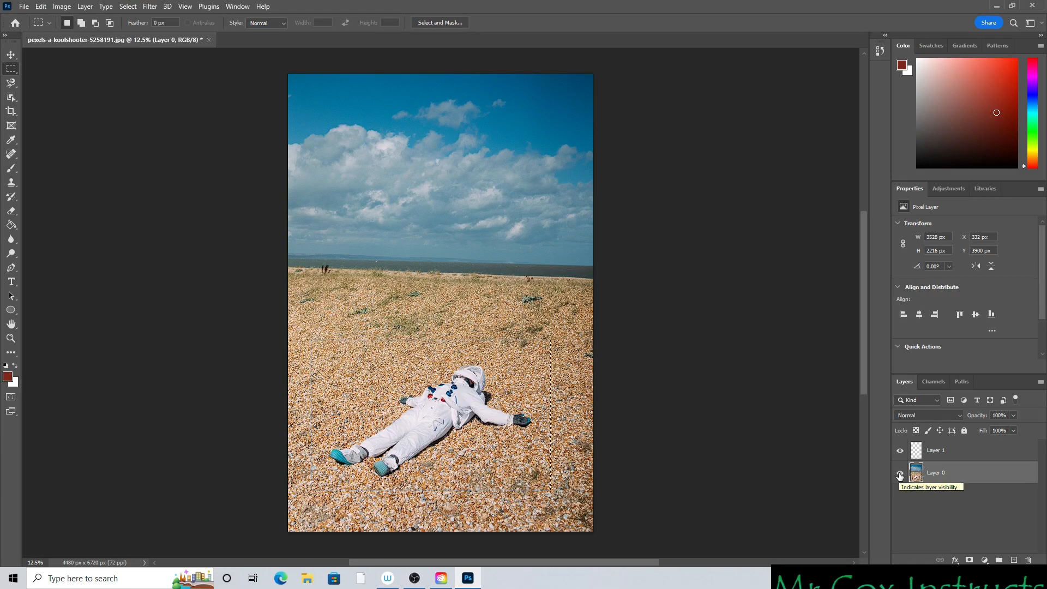
{"action": "left_click", "coordinate": [900, 476]}
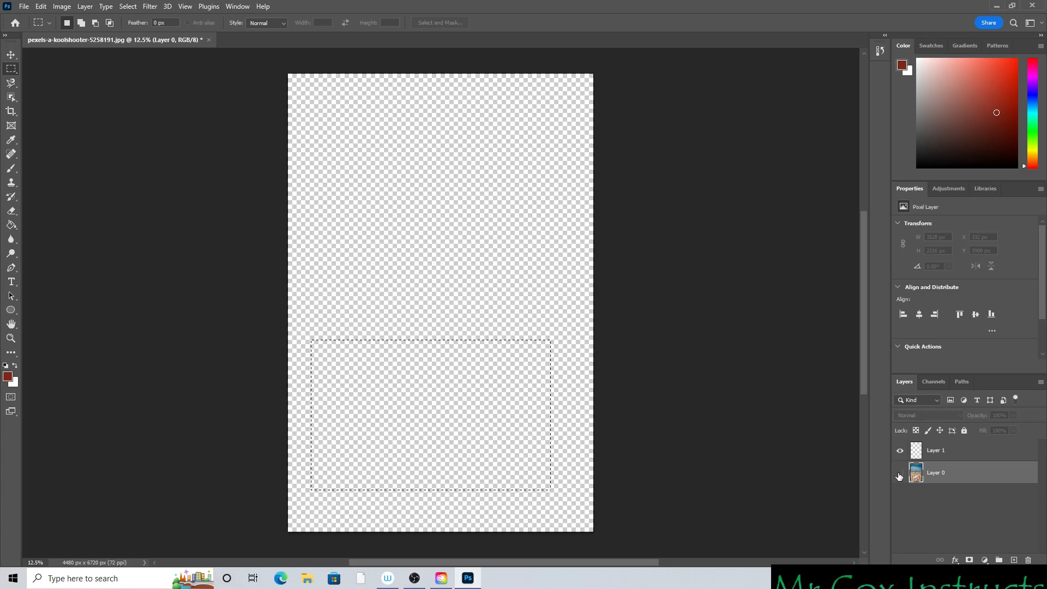
{"action": "left_click", "coordinate": [900, 474]}
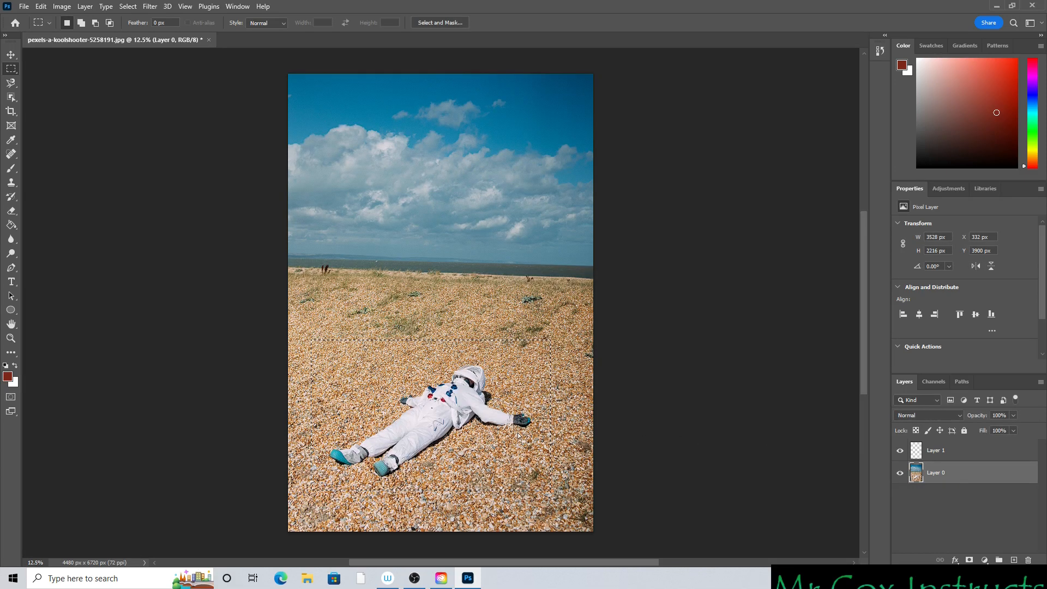
Copy the marquee area from Layer 0 and paste it into Layer 1
{"action": "left_click", "coordinate": [41, 7]}
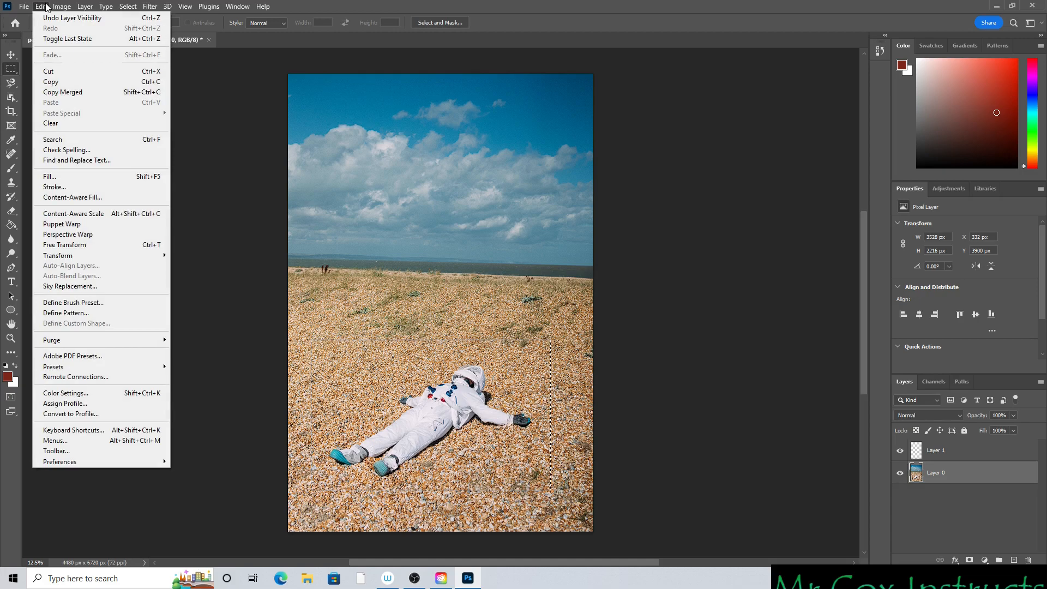
{"action": "left_click", "coordinate": [58, 83]}
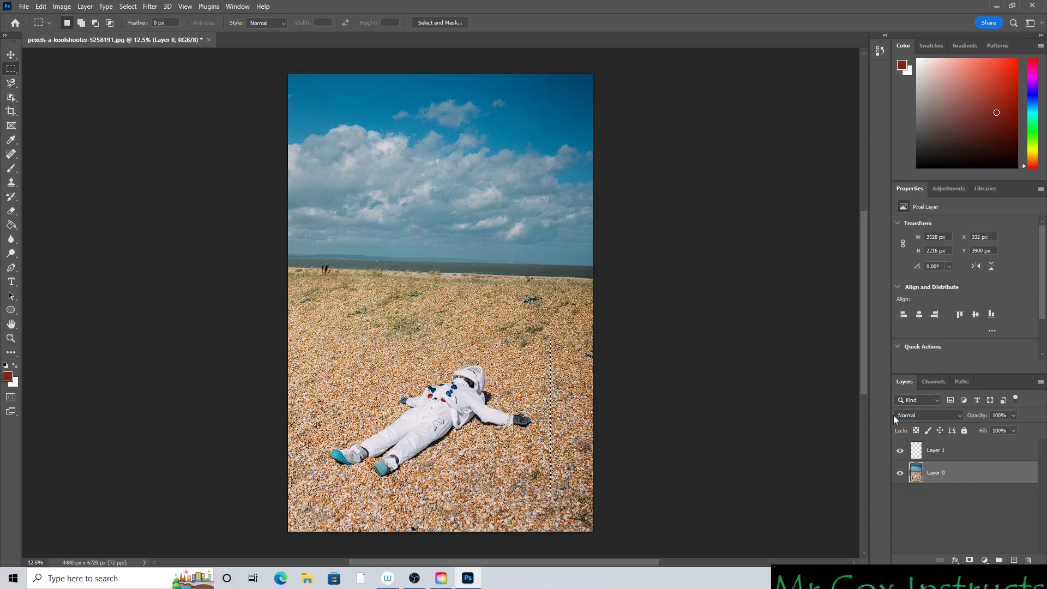
{"action": "left_click", "coordinate": [960, 454]}
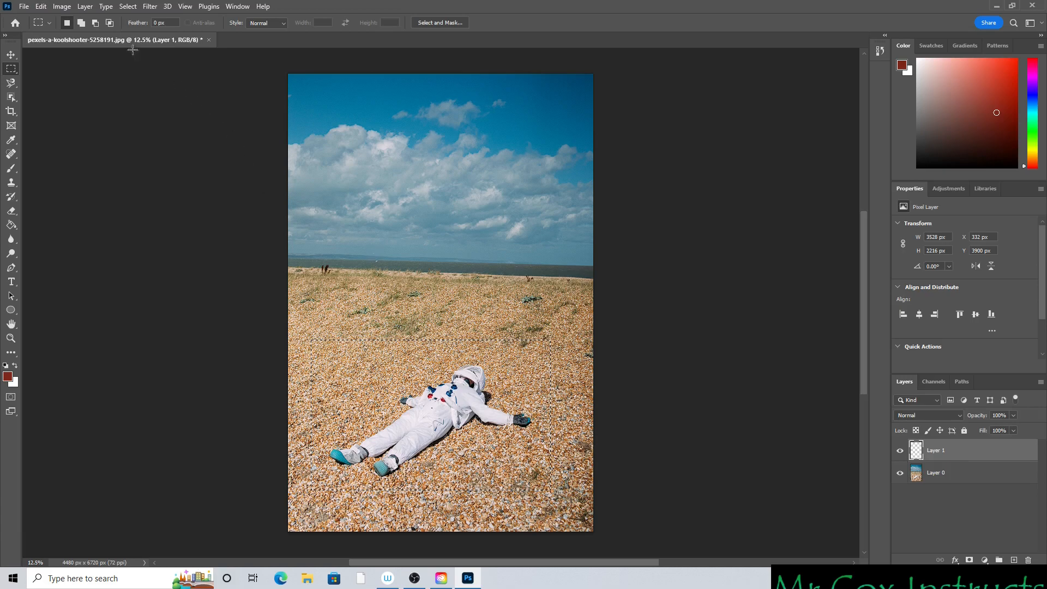
{"action": "left_click", "coordinate": [41, 7]}
{"action": "left_click", "coordinate": [61, 101]}
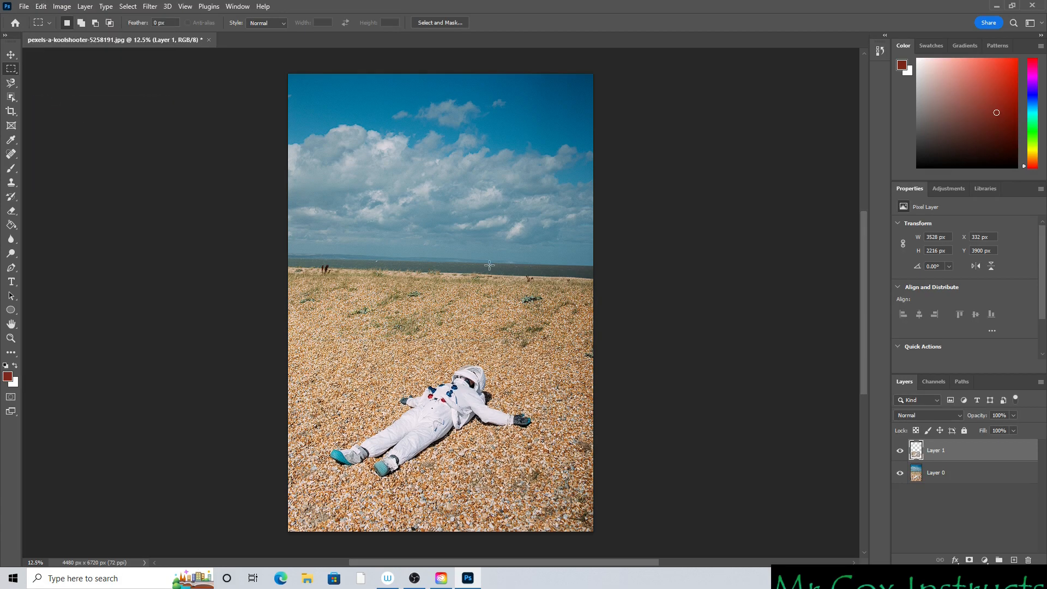
Toggle Layer 0's visibility to compare the pasted rectangular cutout with the full photo
{"action": "left_click", "coordinate": [900, 474]}
{"action": "left_click", "coordinate": [900, 474]}
{"action": "left_click", "coordinate": [900, 474]}
{"action": "left_click", "coordinate": [900, 474]}
{"action": "left_click", "coordinate": [901, 474]}
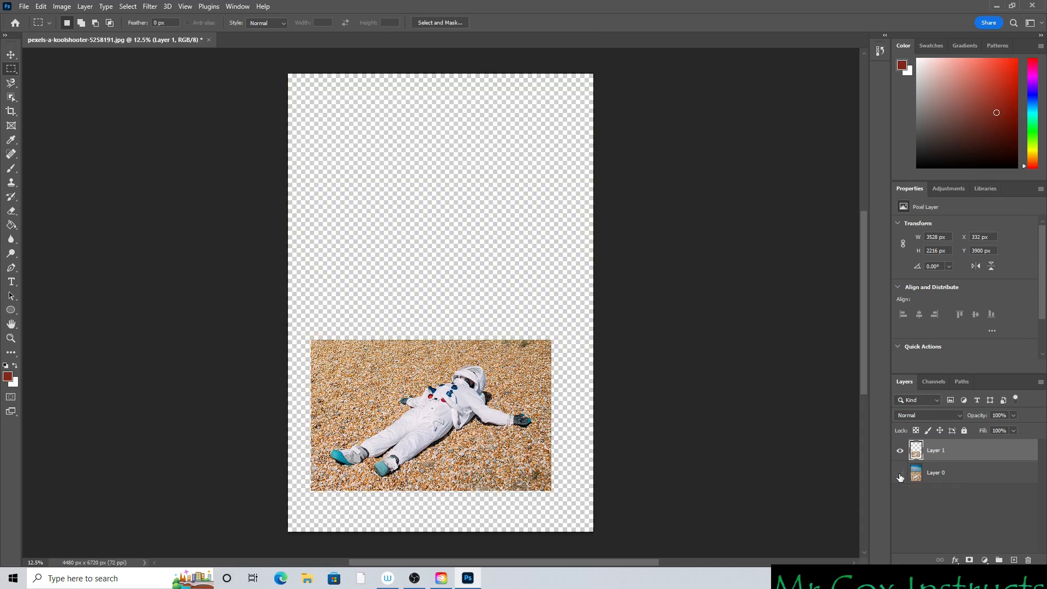
{"action": "left_click", "coordinate": [901, 474]}
{"action": "left_click", "coordinate": [901, 474]}
{"action": "left_click", "coordinate": [900, 474]}
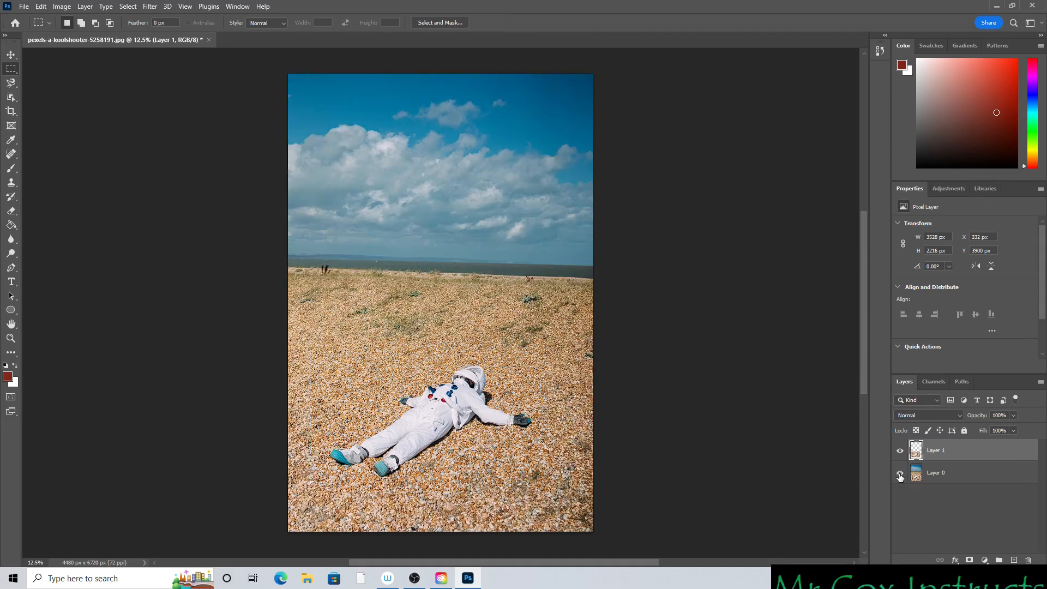
{"action": "left_click", "coordinate": [901, 474]}
{"action": "left_click", "coordinate": [900, 474]}
{"action": "left_click", "coordinate": [901, 474]}
{"action": "left_click", "coordinate": [901, 478]}
{"action": "left_click", "coordinate": [900, 476]}
{"action": "left_click", "coordinate": [901, 476]}
Hide Layer 1 and leave only Layer 0 visible
{"action": "left_click", "coordinate": [900, 456]}
{"action": "left_click", "coordinate": [900, 476]}
{"action": "left_click", "coordinate": [900, 476]}
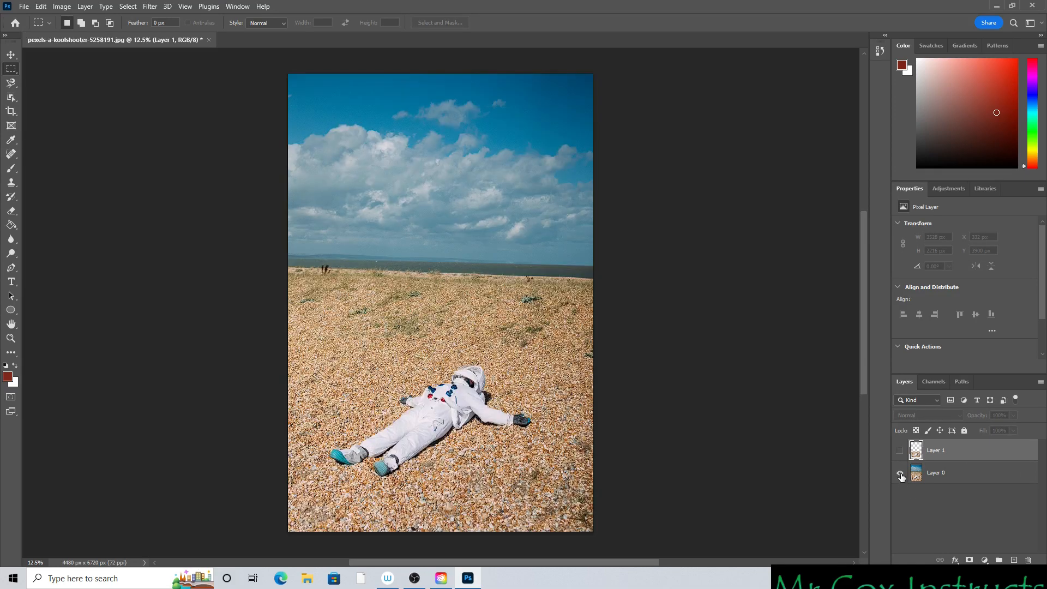
Switch from the Magnetic Lasso to the freehand Lasso tool
{"action": "left_click", "coordinate": [10, 85]}
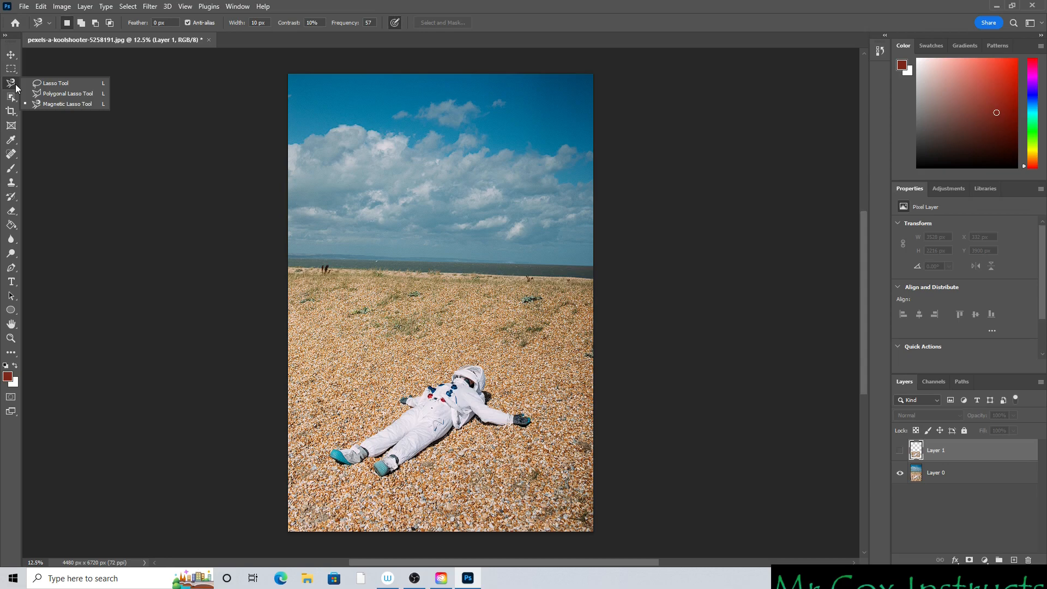
{"action": "left_click", "coordinate": [56, 82]}
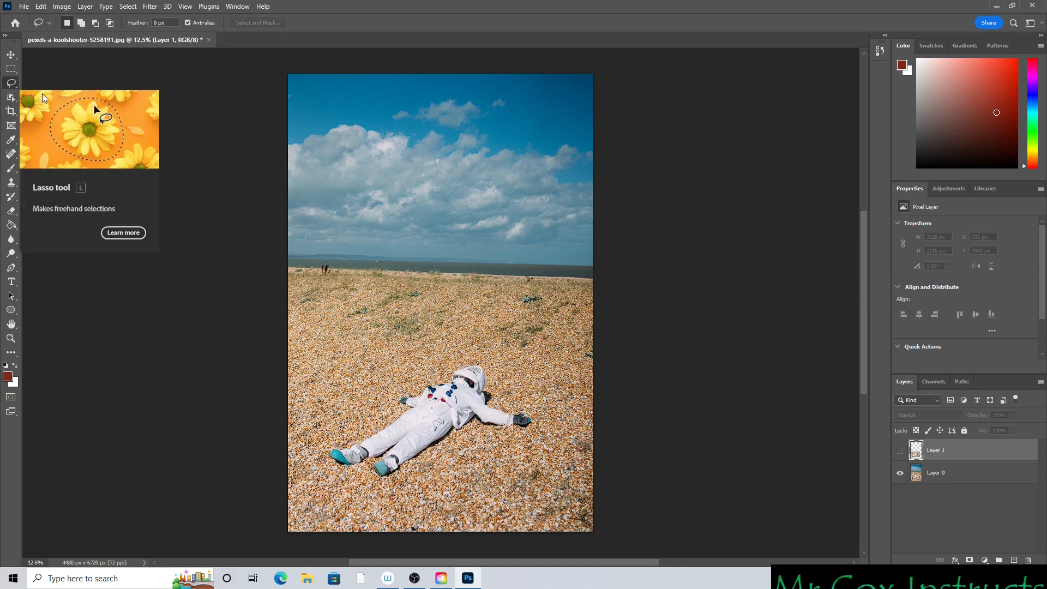
Try a freehand Lasso selection around part of the clouds and deselect it
{"action": "left_click_drag", "start_coordinate": [414, 115], "coordinate": [450, 104]}
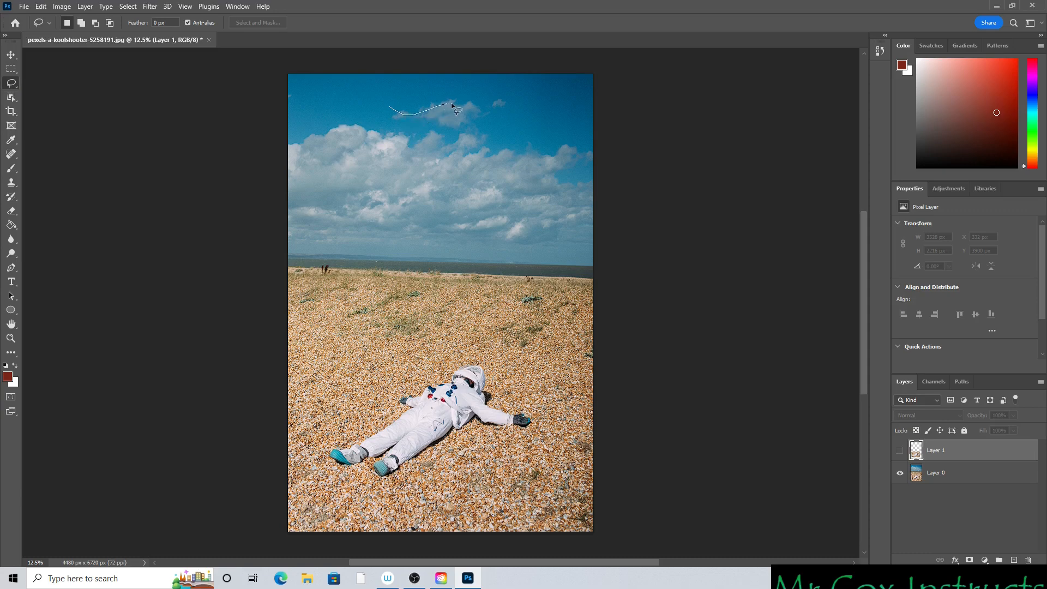
{"action": "mouse_move", "coordinate": [483, 147]}
{"action": "left_mouse_down"}
{"action": "mouse_move", "coordinate": [492, 186]}
{"action": "mouse_move", "coordinate": [475, 211]}
{"action": "mouse_move", "coordinate": [366, 204]}
{"action": "mouse_move", "coordinate": [341, 190]}
{"action": "mouse_move", "coordinate": [334, 150]}
{"action": "mouse_move", "coordinate": [347, 121]}
{"action": "mouse_move", "coordinate": [386, 108]}
{"action": "left_mouse_up"}
{"action": "left_click", "coordinate": [127, 6]}
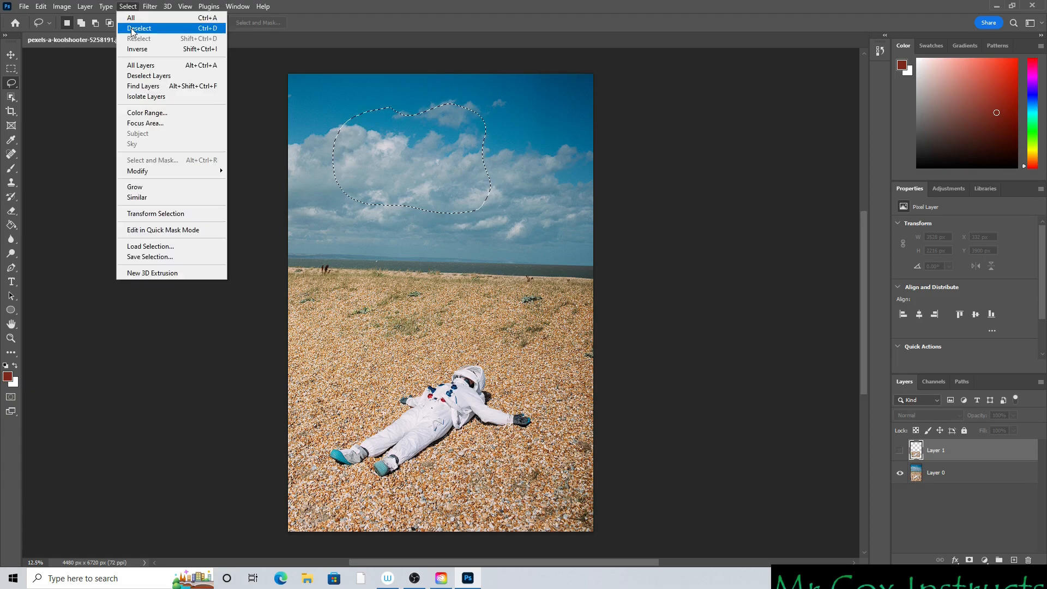
{"action": "left_click", "coordinate": [134, 28]}
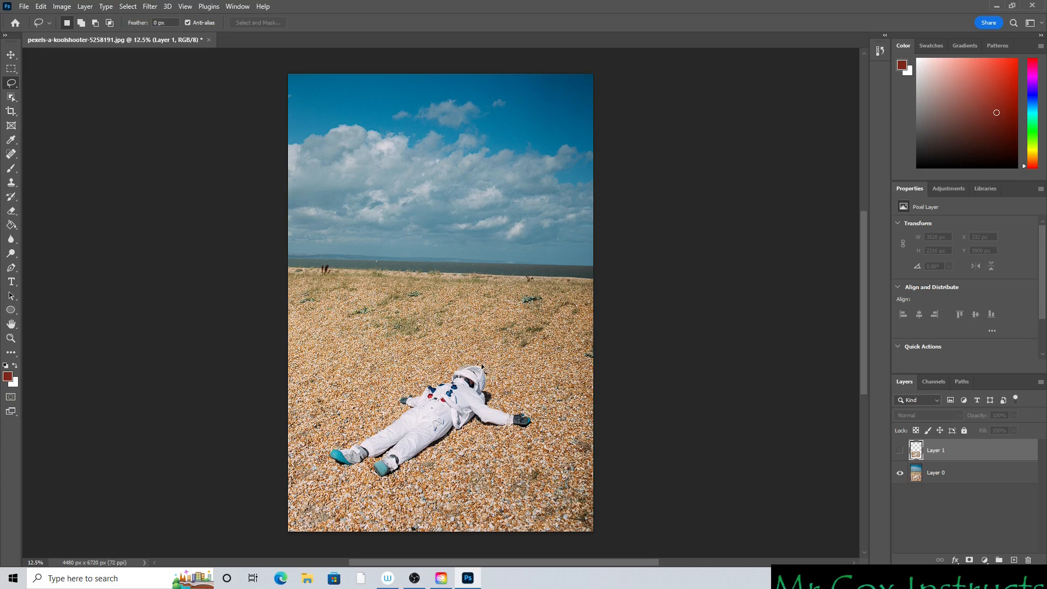
Outline the astronaut freehand with a selection of about 3079 x 1776 px and copy that area of Layer 0 onto a new layer
{"action": "mouse_move", "coordinate": [482, 367]}
{"action": "left_mouse_down"}
{"action": "mouse_move", "coordinate": [498, 407]}
{"action": "mouse_move", "coordinate": [533, 423]}
{"action": "mouse_move", "coordinate": [469, 429]}
{"action": "mouse_move", "coordinate": [381, 481]}
{"action": "mouse_move", "coordinate": [330, 467]}
{"action": "mouse_move", "coordinate": [324, 449]}
{"action": "mouse_move", "coordinate": [364, 439]}
{"action": "mouse_move", "coordinate": [400, 411]}
{"action": "mouse_move", "coordinate": [402, 391]}
{"action": "mouse_move", "coordinate": [477, 362]}
{"action": "left_mouse_up"}
{"action": "left_click", "coordinate": [951, 473]}
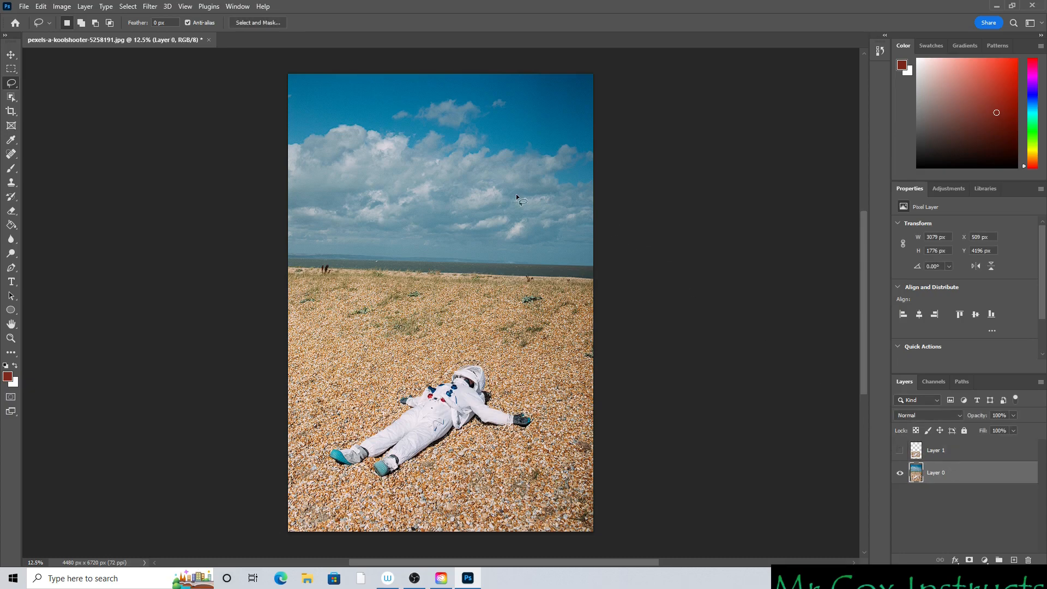
{"action": "left_click", "coordinate": [41, 6]}
{"action": "left_click", "coordinate": [55, 83]}
{"action": "left_click", "coordinate": [41, 6]}
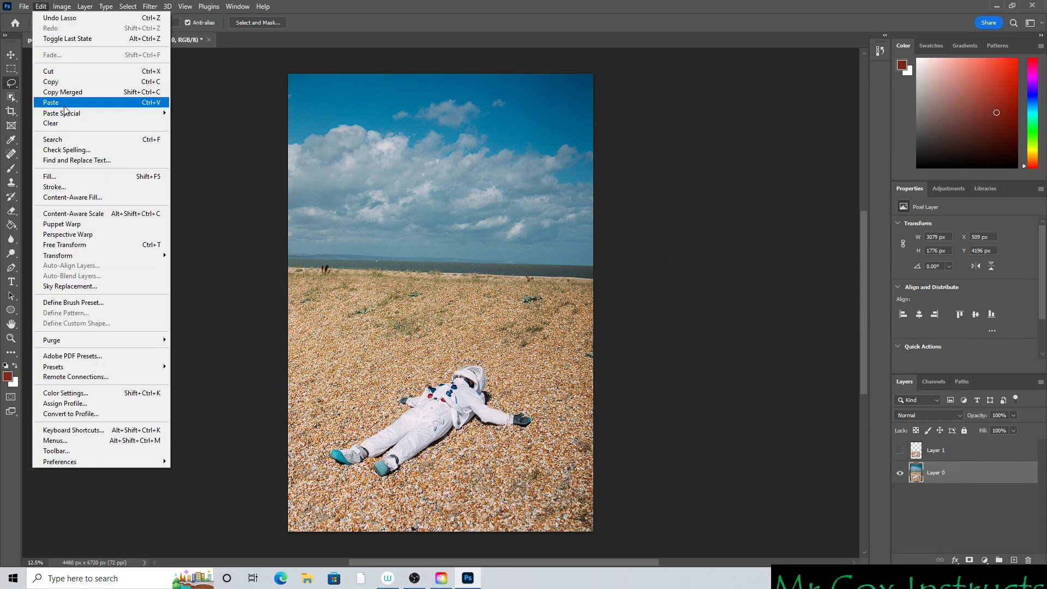
{"action": "left_click", "coordinate": [55, 105]}
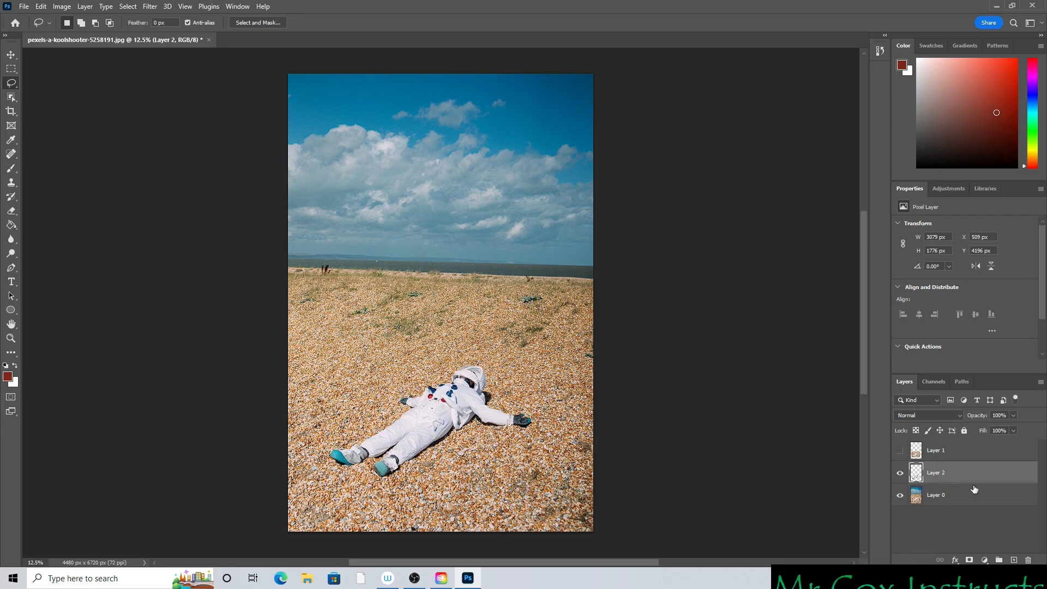
Toggle the visibility of the layers to compare the freehand cutout with the rectangular one and the full photo
{"action": "left_click", "coordinate": [900, 496]}
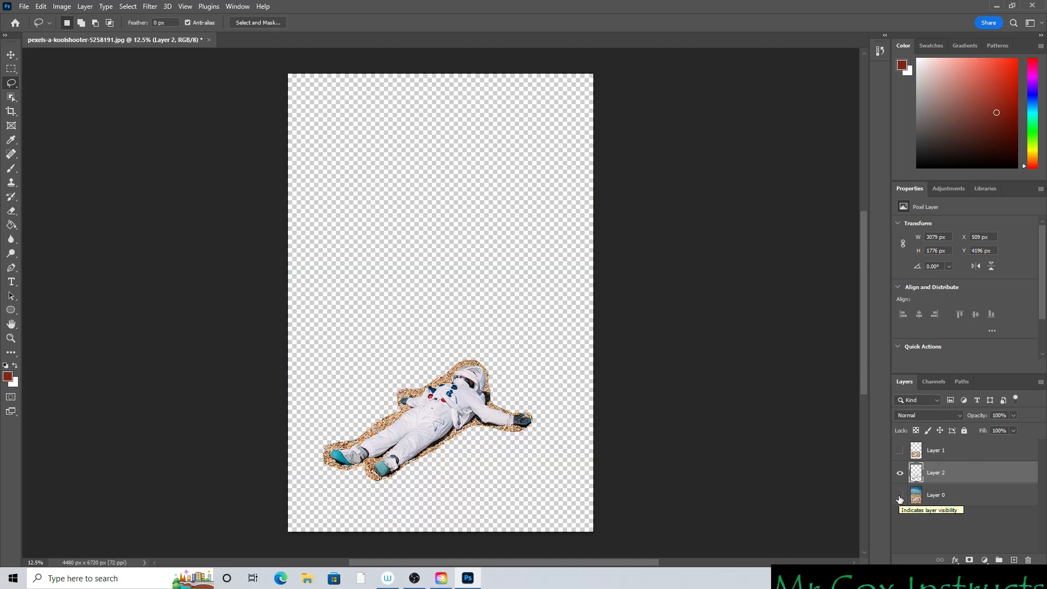
{"action": "left_click", "coordinate": [900, 500]}
{"action": "left_click", "coordinate": [900, 500]}
{"action": "left_click", "coordinate": [901, 499]}
{"action": "left_click", "coordinate": [900, 499]}
{"action": "left_click", "coordinate": [900, 472]}
{"action": "left_click", "coordinate": [900, 450]}
{"action": "left_click", "coordinate": [901, 451]}
{"action": "left_click", "coordinate": [900, 472]}
{"action": "left_click", "coordinate": [900, 495]}
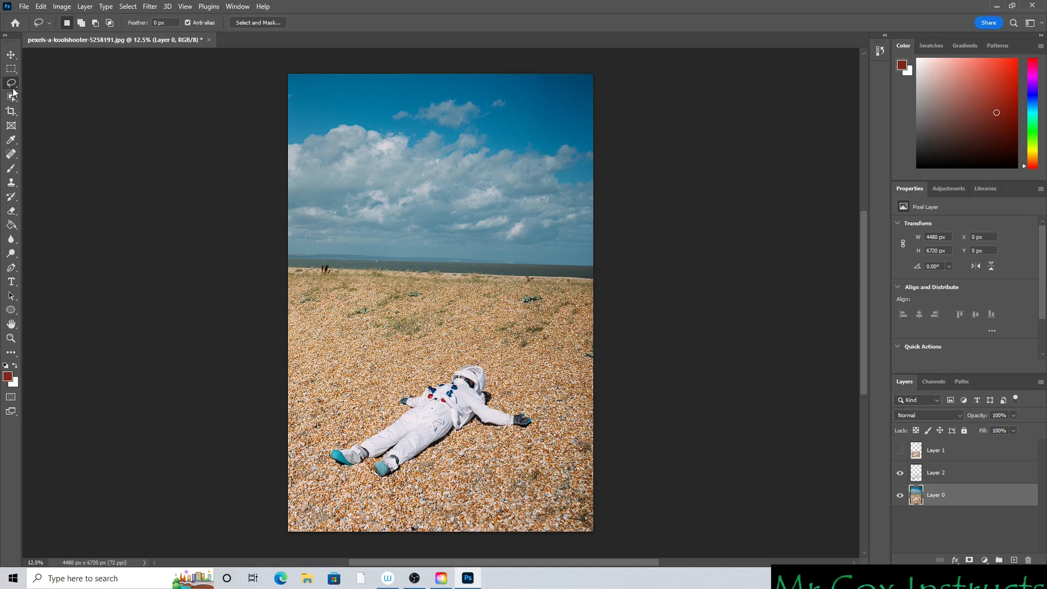
Switch to the Polygonal Lasso tool and hide Layer 2
{"action": "right_click", "coordinate": [12, 87]}
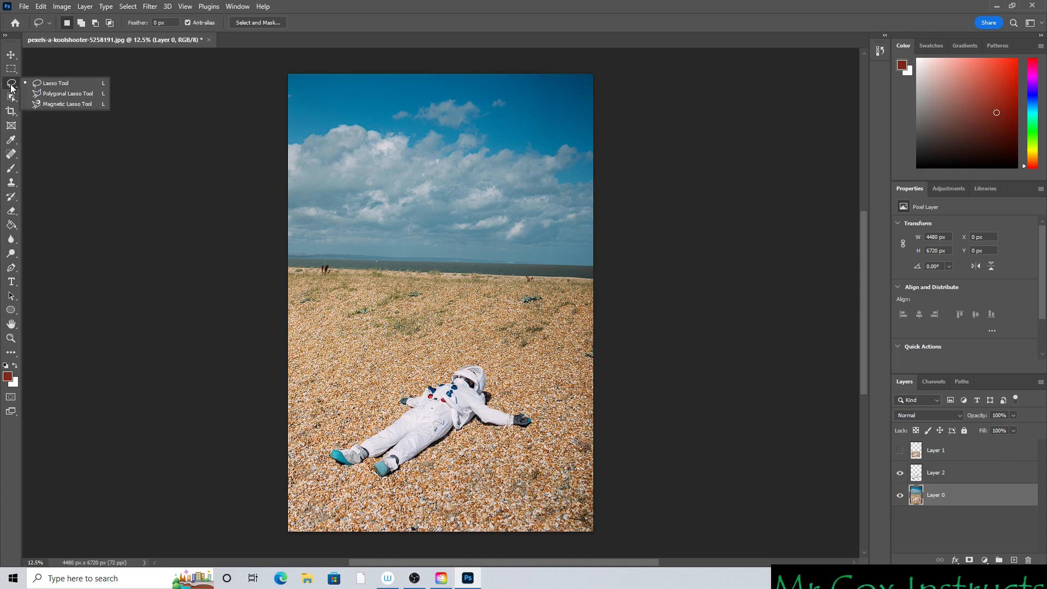
{"action": "left_click", "coordinate": [53, 95]}
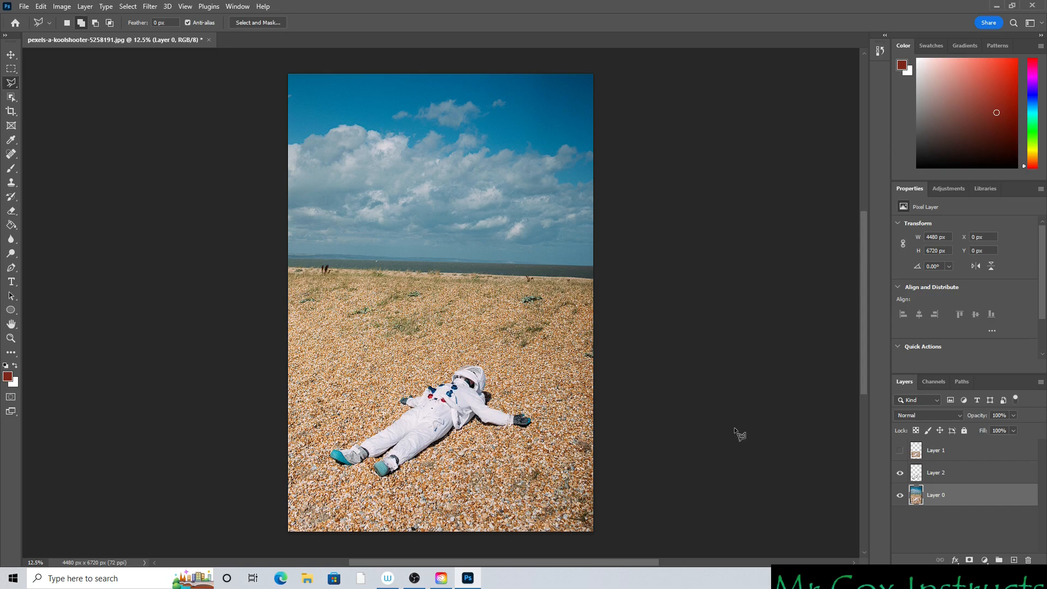
{"action": "left_click", "coordinate": [900, 473]}
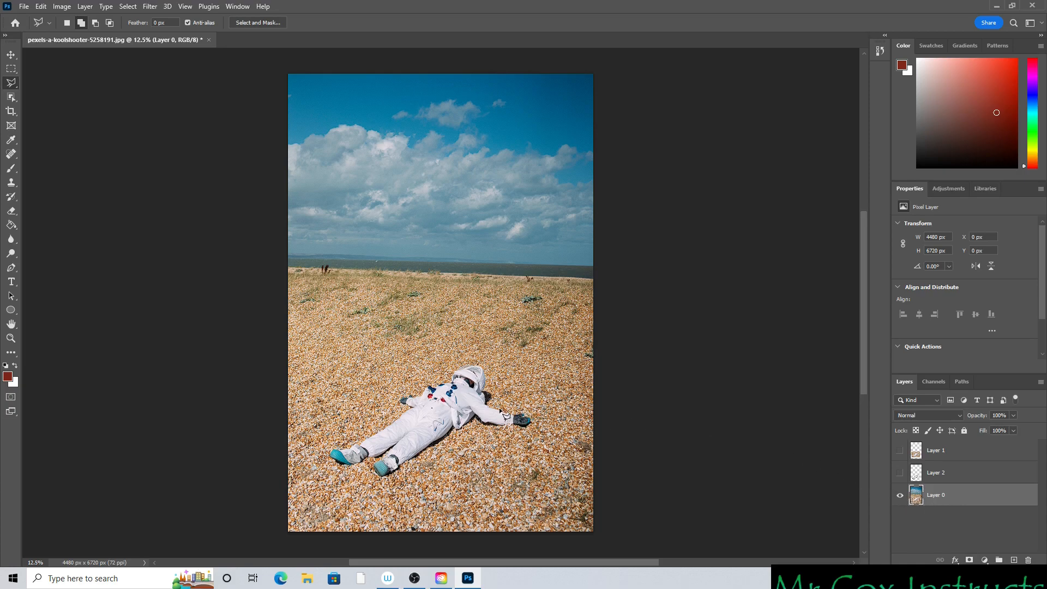
Try a straight-edged Polygonal Lasso selection across the sky and deselect it
{"action": "left_click", "coordinate": [323, 93]}
{"action": "left_click", "coordinate": [550, 95]}
{"action": "left_click", "coordinate": [364, 124]}
{"action": "left_click", "coordinate": [475, 230]}
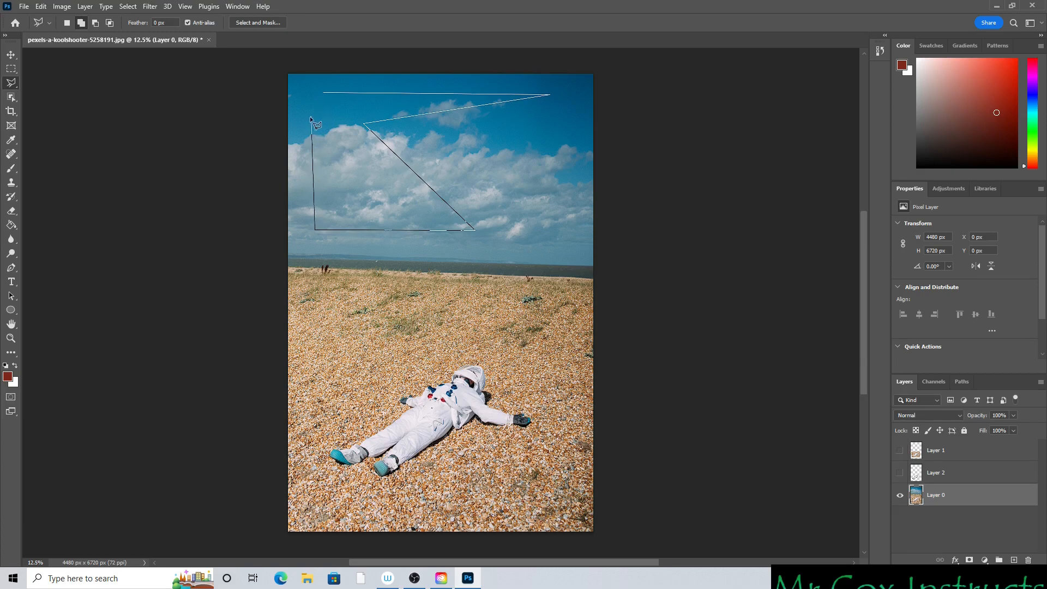
{"action": "double_click", "coordinate": [296, 114]}
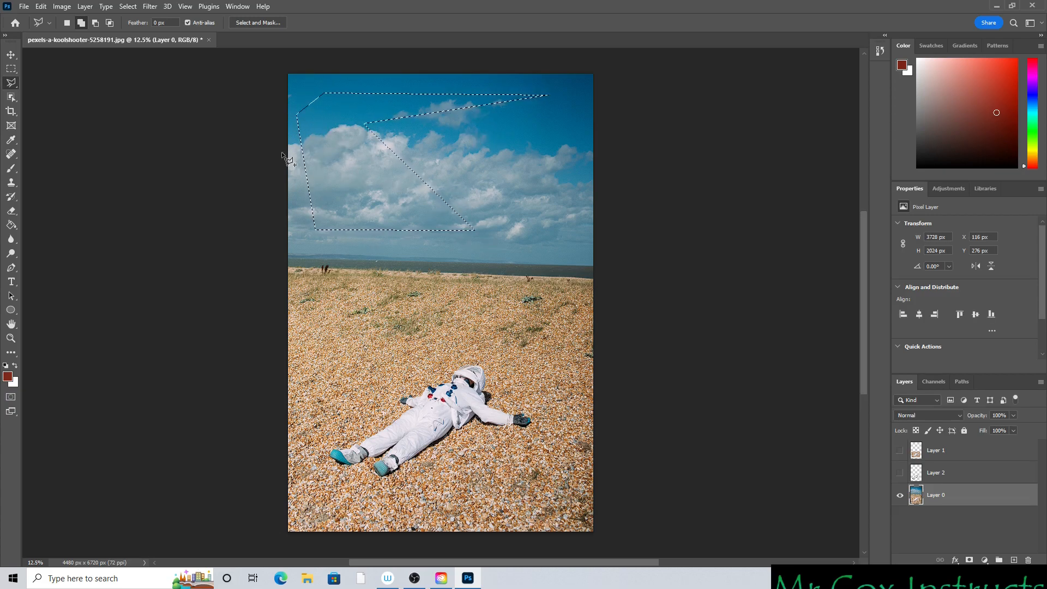
{"action": "key", "text": "ctrl+d"}
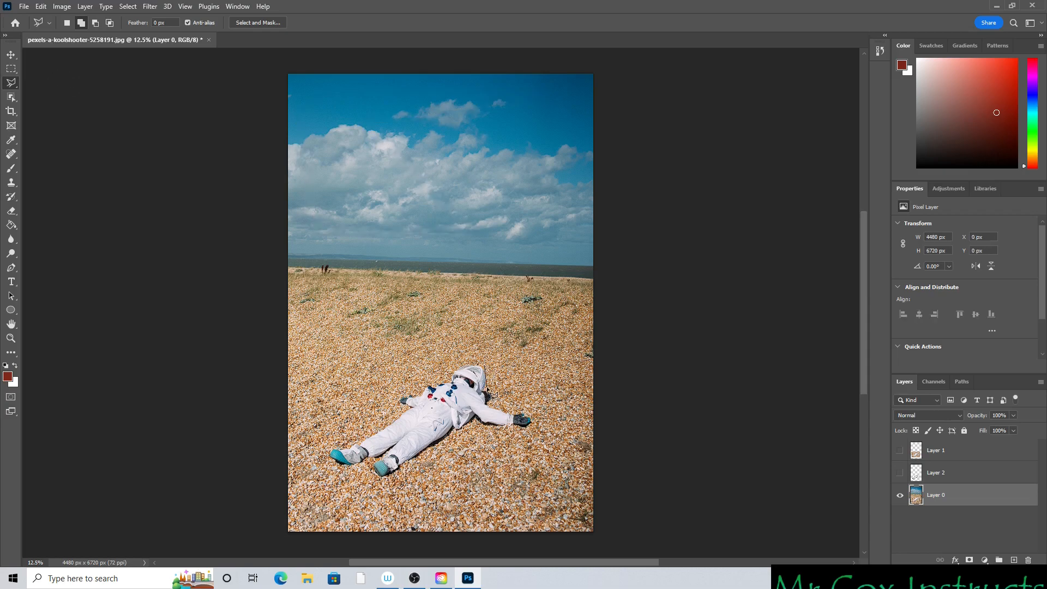
Outline the astronaut on Layer 0 with a closed Polygonal Lasso selection of about 3048 x 1800 px
{"action": "left_click", "coordinate": [498, 409]}
{"action": "left_click", "coordinate": [532, 416]}
{"action": "left_click", "coordinate": [531, 429]}
{"action": "left_click", "coordinate": [490, 428]}
{"action": "left_click", "coordinate": [377, 477]}
{"action": "left_click", "coordinate": [327, 456]}
{"action": "left_click", "coordinate": [393, 400]}
{"action": "left_click", "coordinate": [427, 379]}
{"action": "left_click", "coordinate": [473, 359]}
{"action": "double_click", "coordinate": [482, 361]}
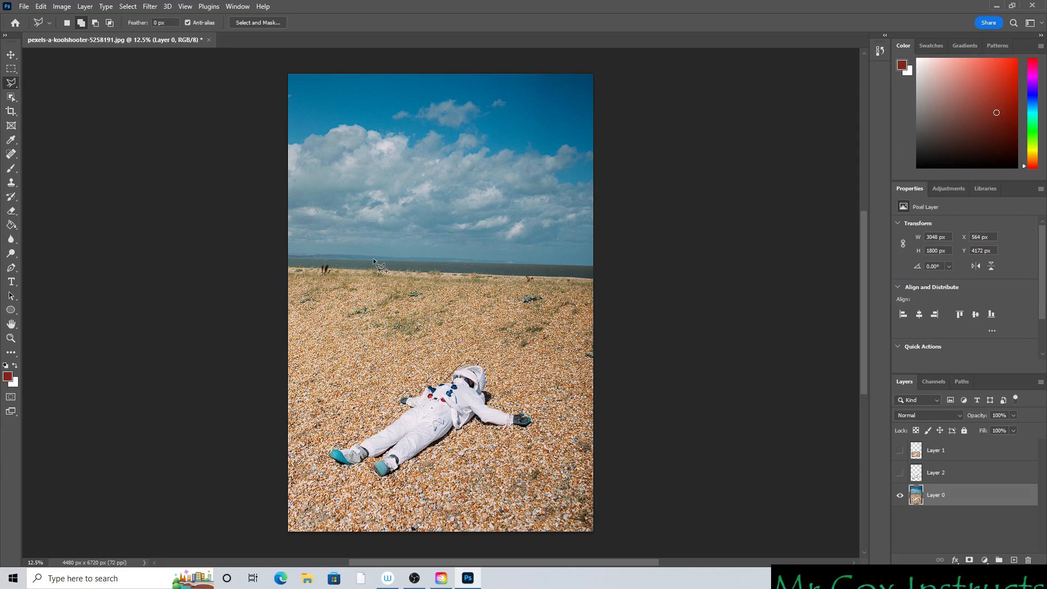
Copy the polygonal selection onto a new layer and hide Layer 0 to isolate the cutout
{"action": "left_click", "coordinate": [41, 6]}
{"action": "left_click", "coordinate": [49, 80]}
{"action": "left_click", "coordinate": [41, 7]}
{"action": "left_click", "coordinate": [49, 104]}
{"action": "left_click", "coordinate": [901, 518]}
{"action": "left_click", "coordinate": [901, 518]}
{"action": "left_click", "coordinate": [901, 518]}
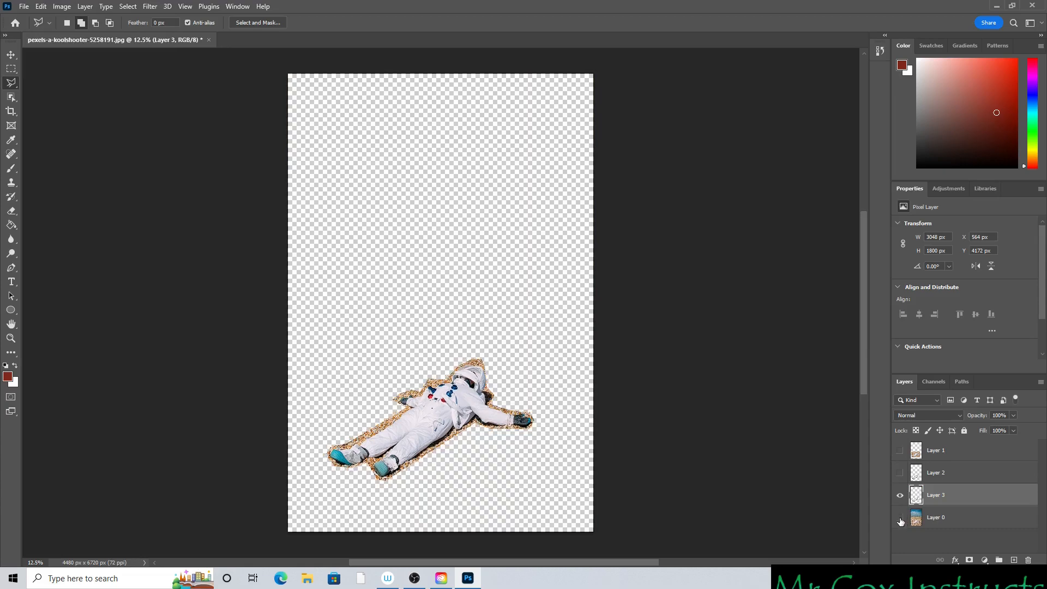
Compare the Layer 2 and Layer 3 cutouts by toggling Layer 2's visibility, leaving Layer 2 shown
{"action": "key", "text": "a"}
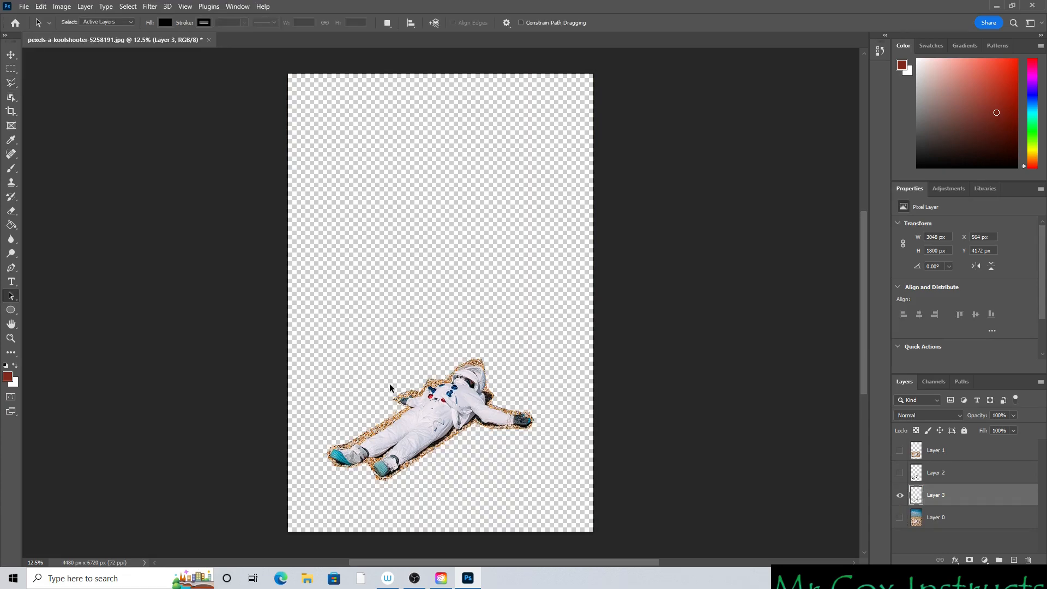
{"action": "left_click", "coordinate": [900, 473]}
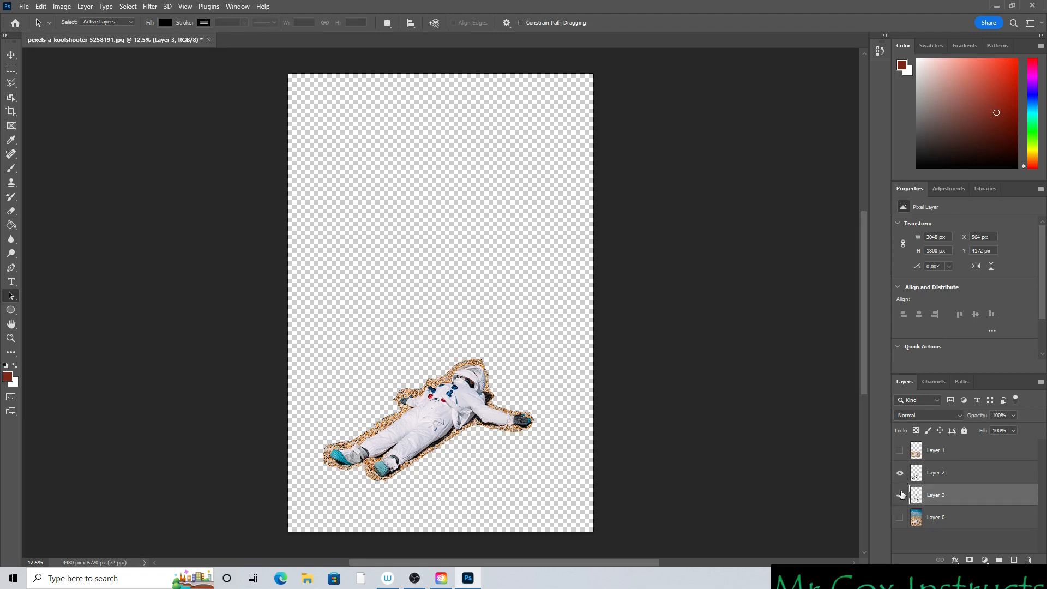
{"action": "left_click", "coordinate": [900, 473]}
{"action": "left_click", "coordinate": [900, 473]}
{"action": "left_click", "coordinate": [900, 473]}
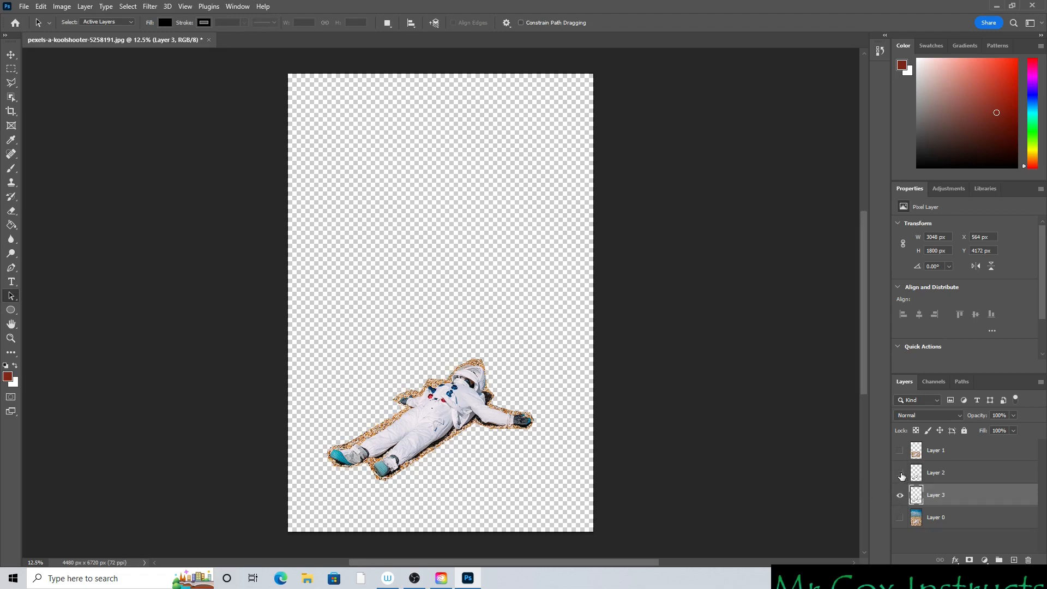
{"action": "left_click", "coordinate": [900, 473]}
Move the Layer 2 cutout straight up so it sits above the Layer 3 astronaut
{"action": "left_click", "coordinate": [969, 472]}
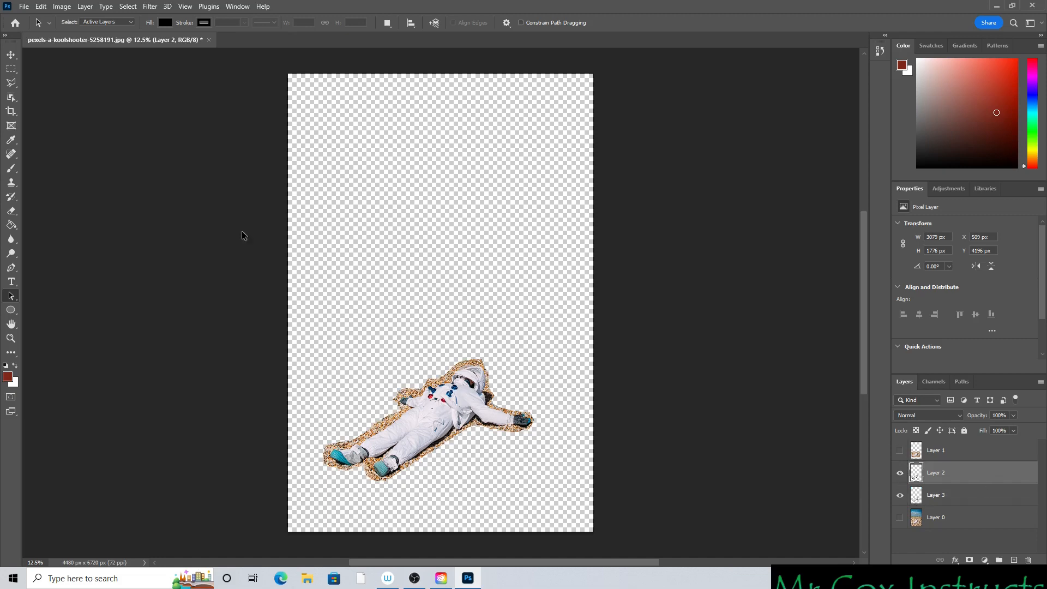
{"action": "left_click", "coordinate": [11, 55]}
{"action": "left_click_drag", "start_coordinate": [428, 407], "coordinate": [425, 311]}
Show Layer 1 and move its rectangular cutout up to the upper part of the canvas, above the other two
{"action": "left_click", "coordinate": [955, 458]}
{"action": "left_click", "coordinate": [900, 450]}
{"action": "left_click_drag", "start_coordinate": [454, 458], "coordinate": [453, 209]}
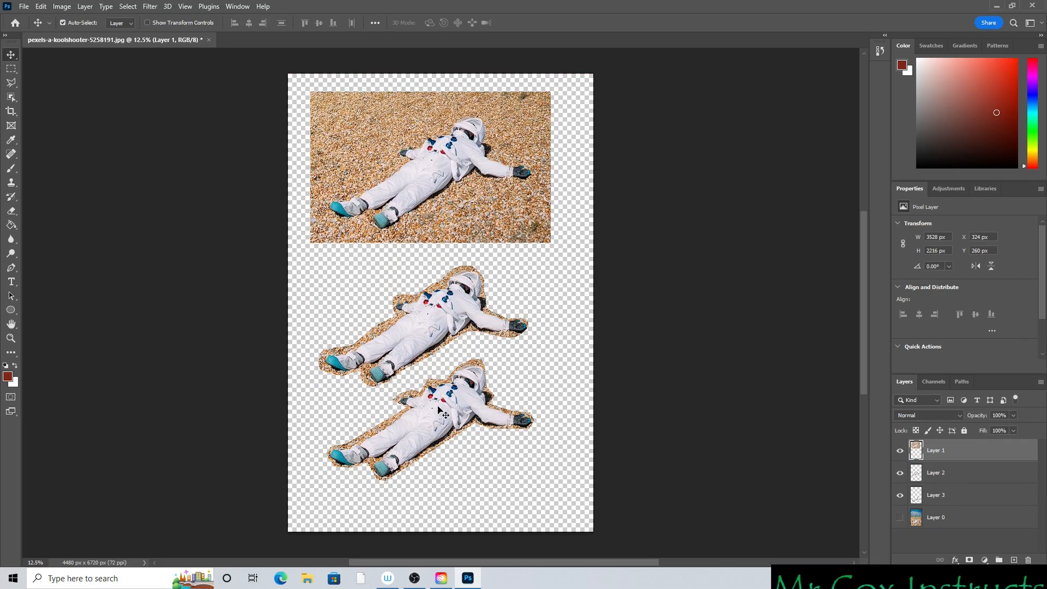
Hide Layers 1, 2 and 3, and make Layer 0 visible and active
{"action": "left_click_drag", "start_coordinate": [900, 453], "coordinate": [900, 496]}
{"action": "left_click", "coordinate": [900, 517]}
{"action": "left_click", "coordinate": [941, 518]}
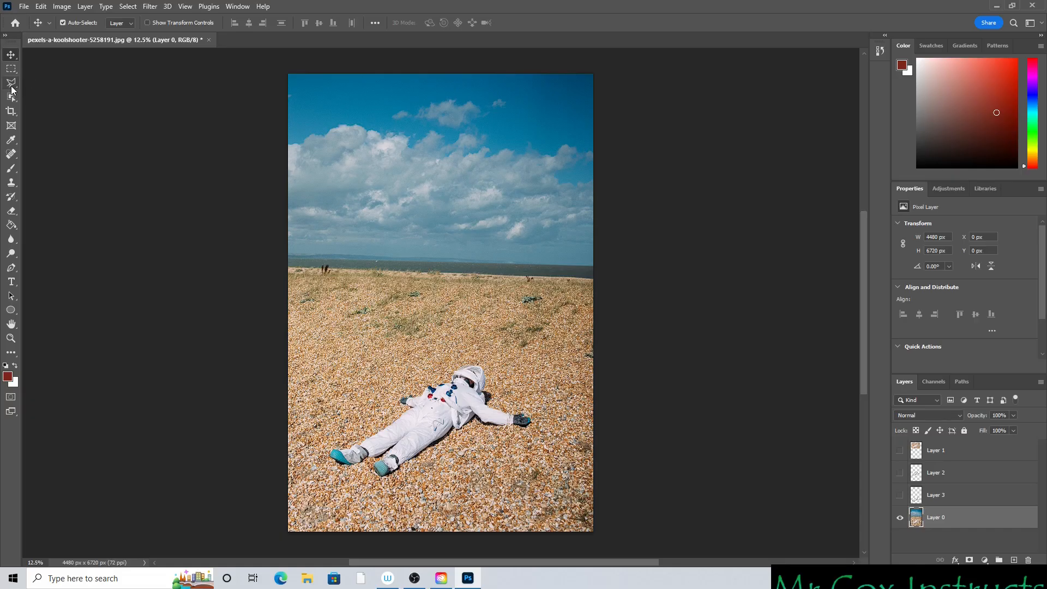
Try a Magnetic Lasso selection along the cloud tops, closing it through the clouds, and deselect it
{"action": "left_click", "coordinate": [11, 84]}
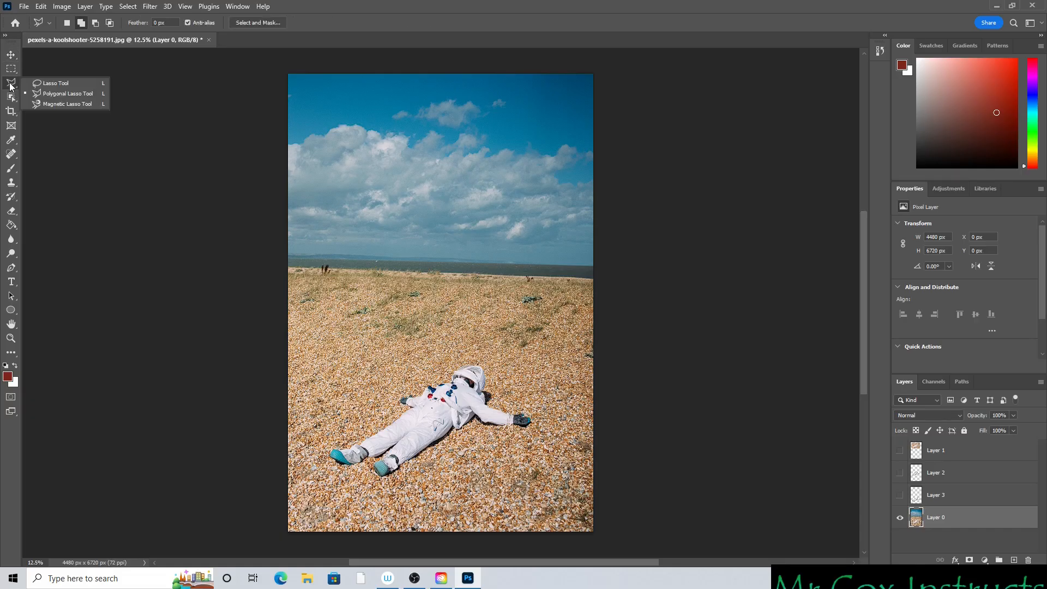
{"action": "left_click", "coordinate": [59, 104]}
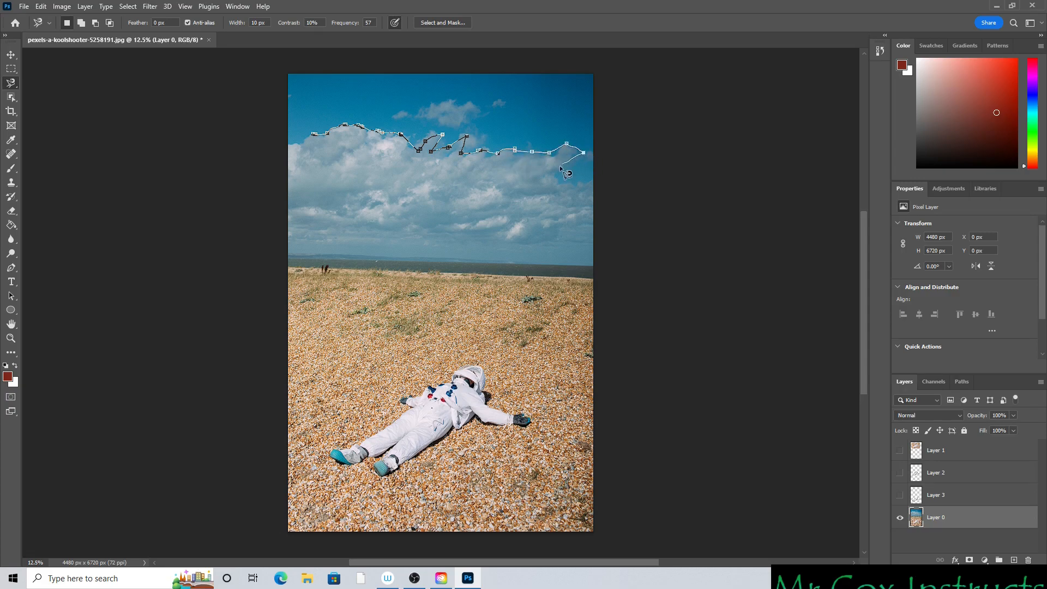
{"action": "double_click", "coordinate": [513, 213]}
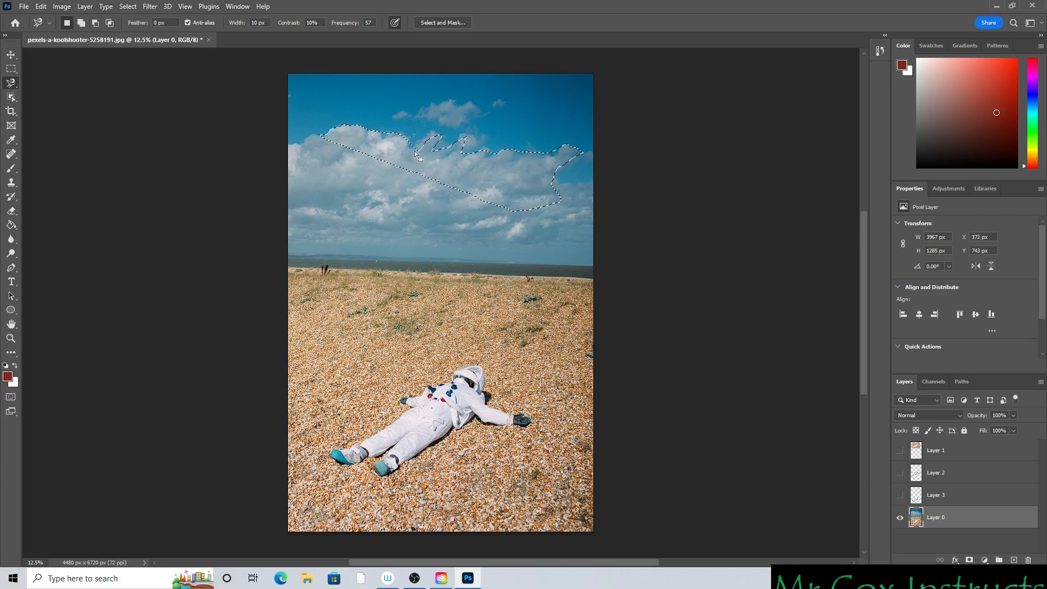
{"action": "left_click", "coordinate": [122, 11]}
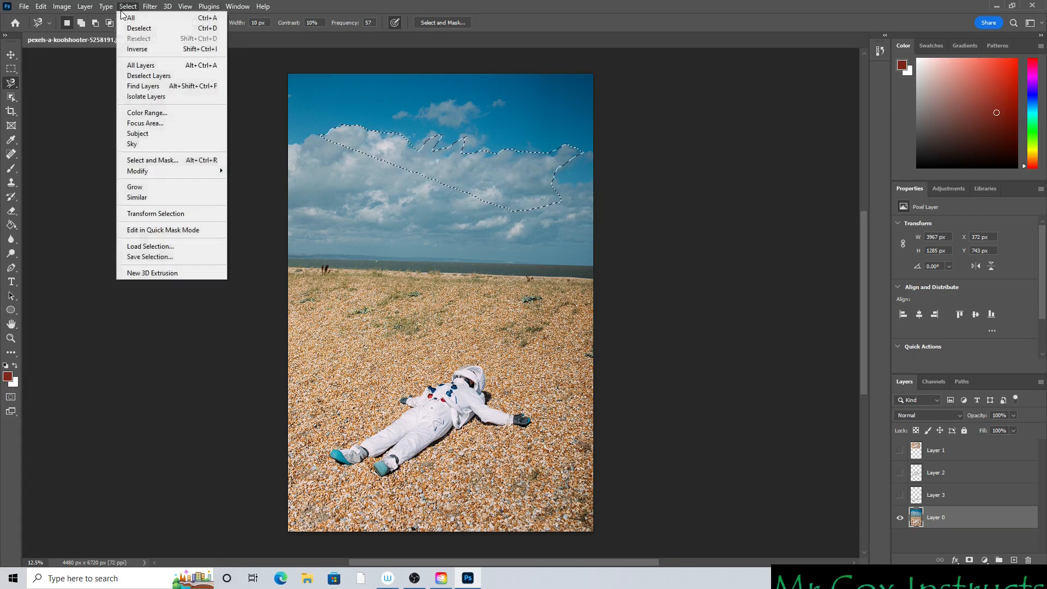
{"action": "left_click", "coordinate": [139, 28]}
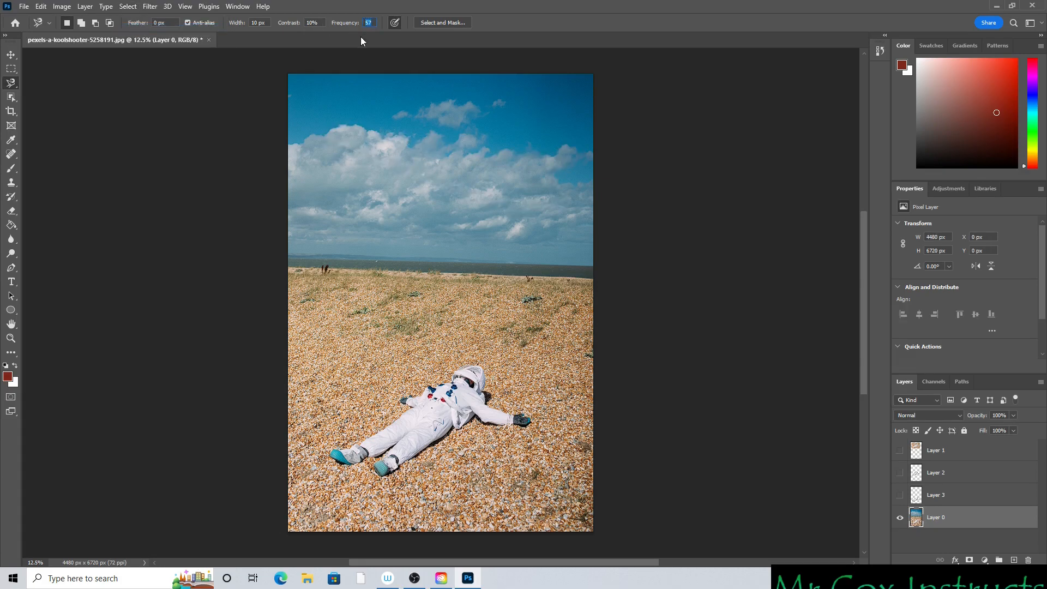
Raise the Magnetic Lasso frequency to 90, test it with a selection around the clouds, and deselect it
{"action": "type", "text": "100"}
{"action": "key", "text": "Return"}
{"action": "left_click", "coordinate": [303, 139]}
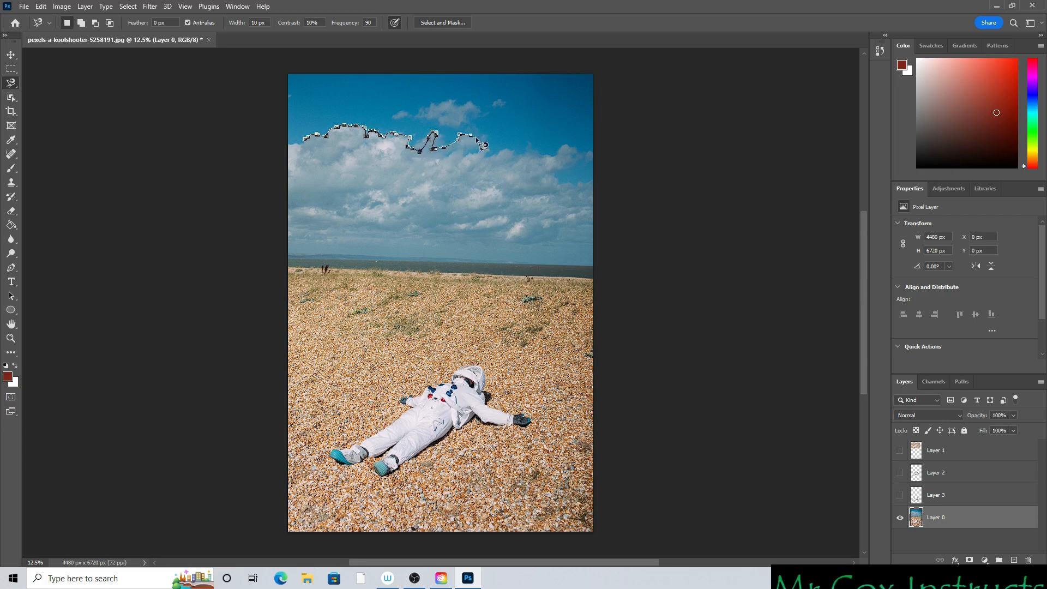
{"action": "mouse_move", "coordinate": [489, 162]}
{"action": "left_mouse_down"}
{"action": "mouse_move", "coordinate": [336, 253]}
{"action": "mouse_move", "coordinate": [321, 181]}
{"action": "left_mouse_up"}
{"action": "double_click", "coordinate": [322, 181]}
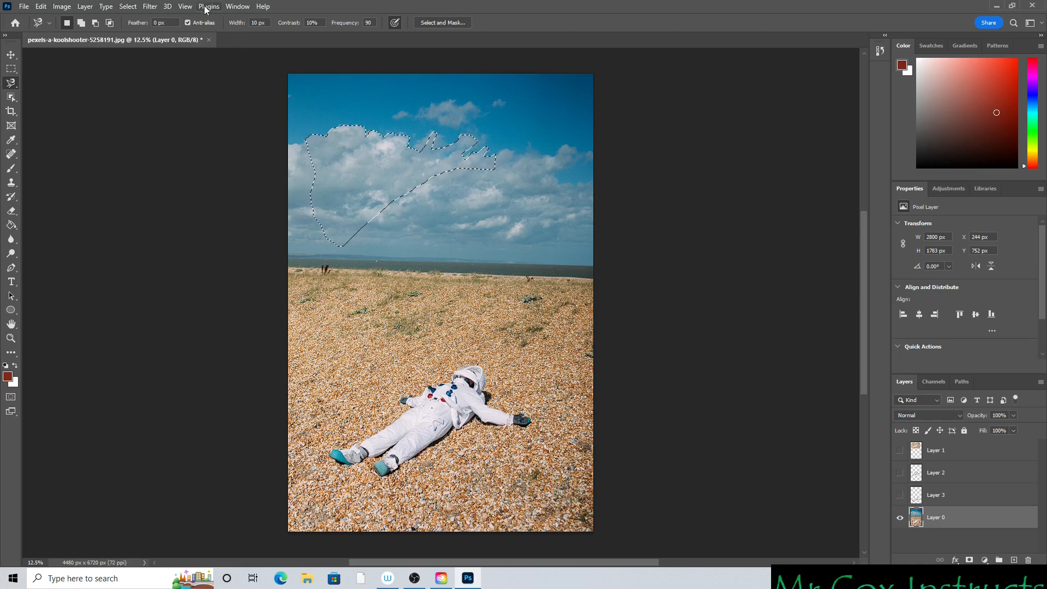
{"action": "left_click", "coordinate": [128, 7]}
{"action": "left_click", "coordinate": [126, 87]}
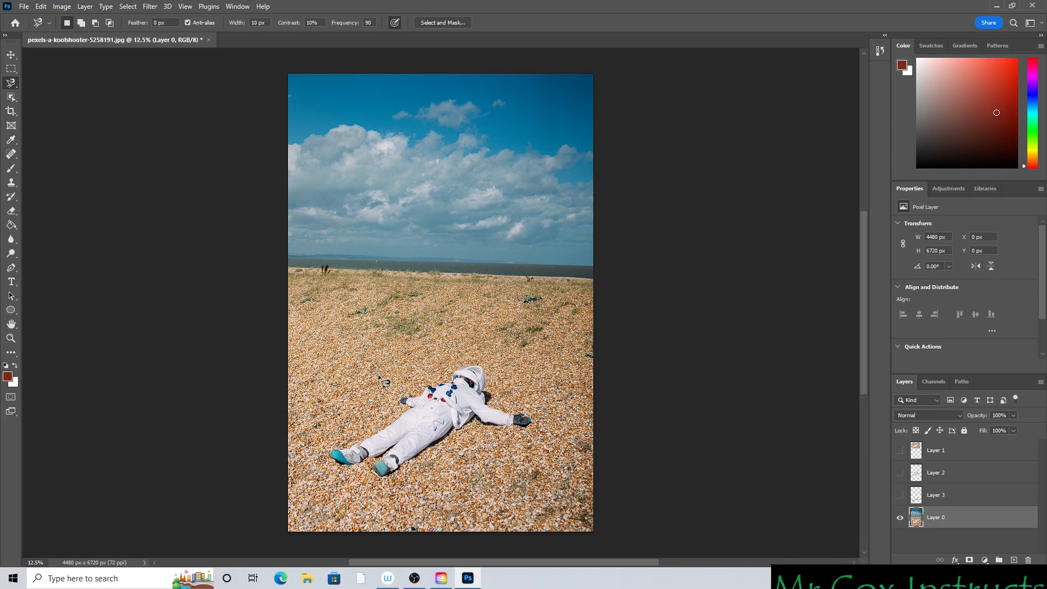
Outline the astronaut on Layer 0 with a closed Magnetic Lasso selection of about 2521 x 1665 px
{"action": "key", "text": "z"}
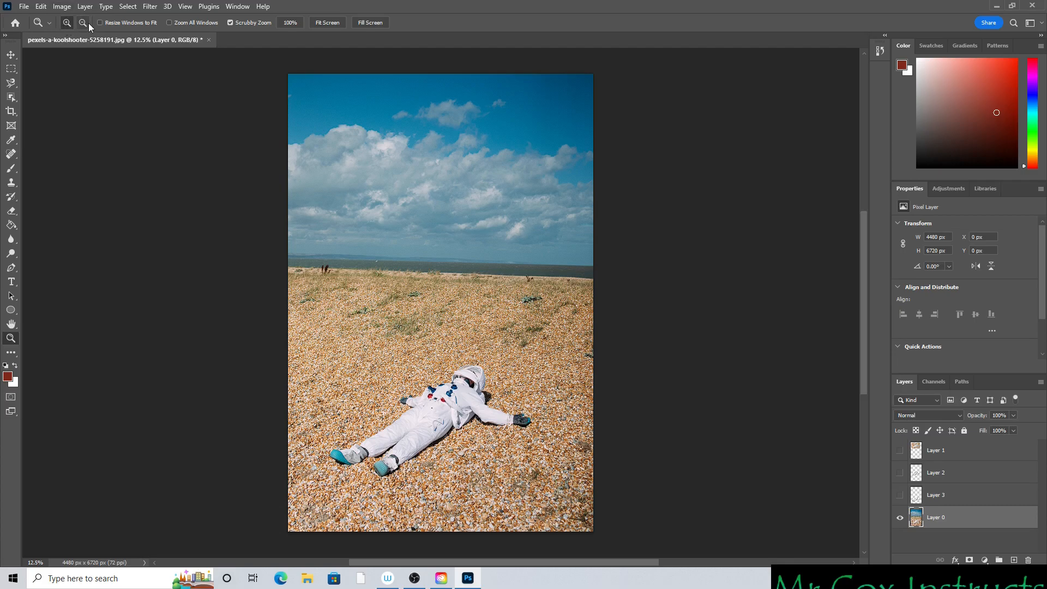
{"action": "left_click", "coordinate": [439, 417]}
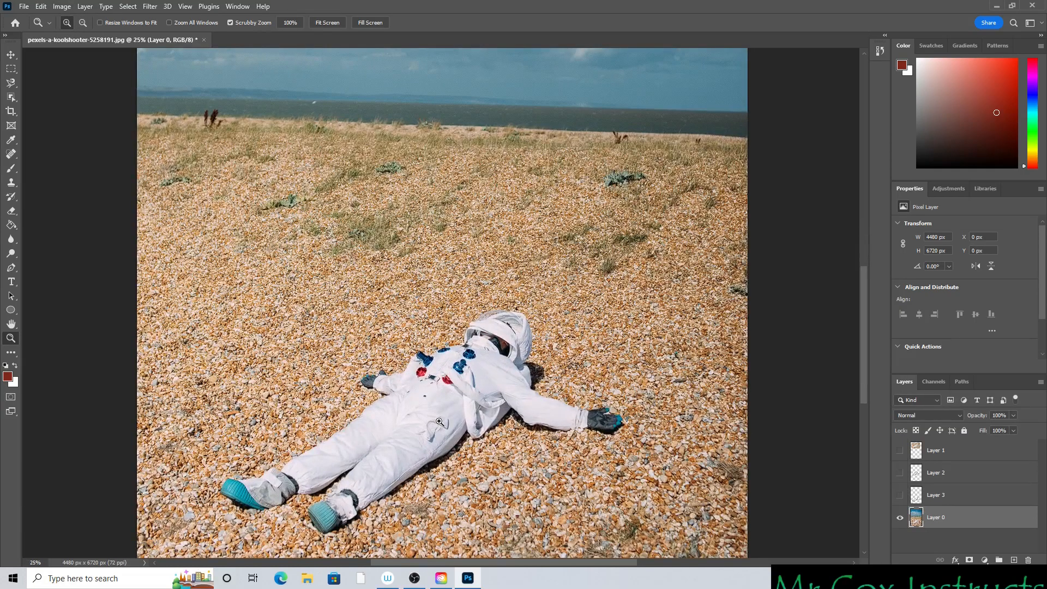
{"action": "left_click", "coordinate": [439, 422]}
{"action": "scroll", "coordinate": [438, 412], "scroll_direction": "down", "scroll_amount": 3}
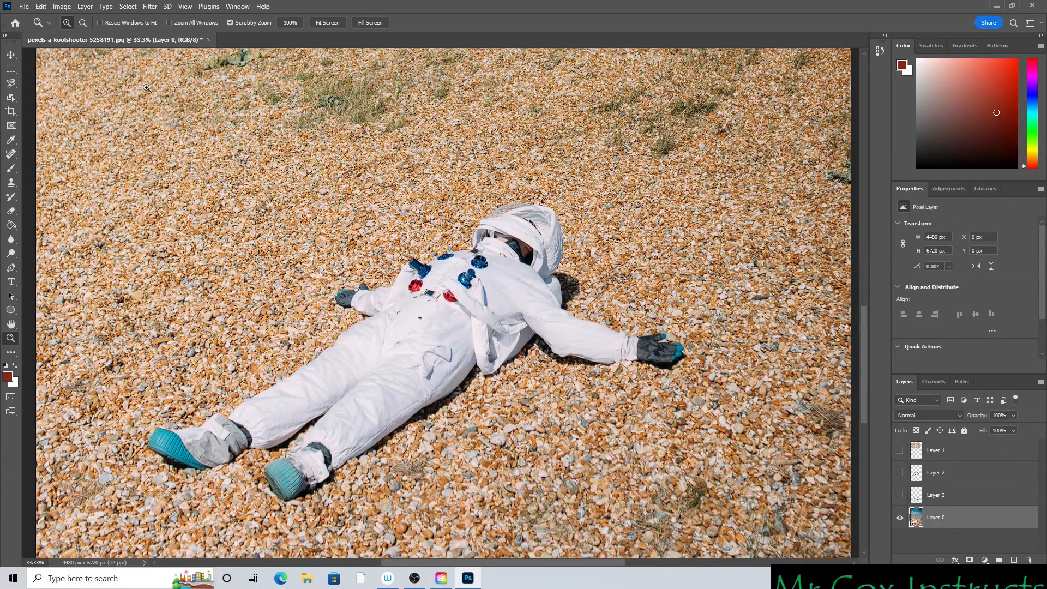
{"action": "left_click", "coordinate": [9, 85]}
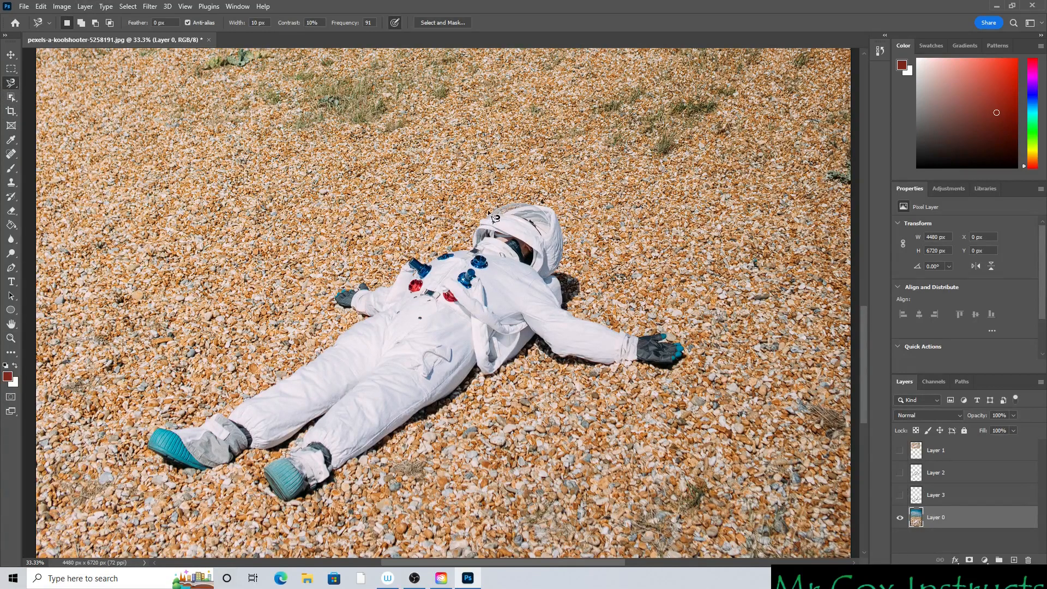
{"action": "mouse_move", "coordinate": [571, 314]}
{"action": "left_mouse_down"}
{"action": "mouse_move", "coordinate": [624, 341]}
{"action": "mouse_move", "coordinate": [665, 336]}
{"action": "mouse_move", "coordinate": [693, 360]}
{"action": "mouse_move", "coordinate": [679, 374]}
{"action": "mouse_move", "coordinate": [599, 371]}
{"action": "mouse_move", "coordinate": [559, 361]}
{"action": "mouse_move", "coordinate": [537, 339]}
{"action": "mouse_move", "coordinate": [517, 370]}
{"action": "mouse_move", "coordinate": [482, 377]}
{"action": "mouse_move", "coordinate": [385, 455]}
{"action": "mouse_move", "coordinate": [293, 508]}
{"action": "mouse_move", "coordinate": [269, 494]}
{"action": "mouse_move", "coordinate": [270, 479]}
{"action": "mouse_move", "coordinate": [331, 413]}
{"action": "mouse_move", "coordinate": [251, 456]}
{"action": "mouse_move", "coordinate": [231, 412]}
{"action": "mouse_move", "coordinate": [383, 324]}
{"action": "mouse_move", "coordinate": [338, 302]}
{"action": "mouse_move", "coordinate": [364, 285]}
{"action": "mouse_move", "coordinate": [479, 252]}
{"action": "mouse_move", "coordinate": [483, 224]}
{"action": "mouse_move", "coordinate": [564, 221]}
{"action": "mouse_move", "coordinate": [571, 316]}
{"action": "left_mouse_up"}
{"action": "left_click", "coordinate": [568, 314]}
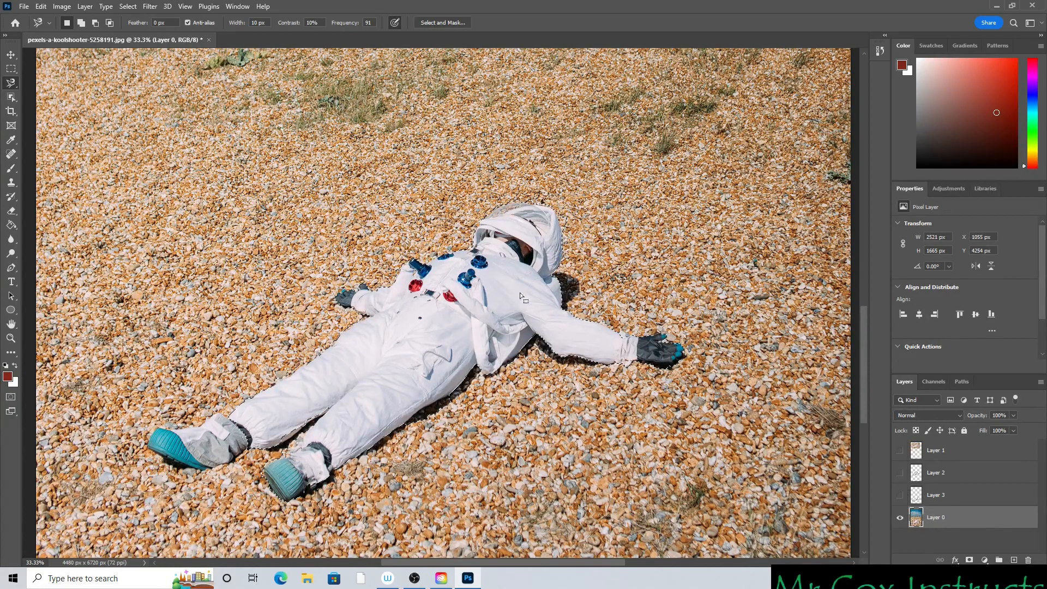
Subtract the shaded strip of pebbles along the underside of the astronaut's leg from the selection with the Magnetic Lasso
{"action": "scroll", "coordinate": [463, 398], "scroll_direction": "right", "scroll_amount": 1}
{"action": "left_click", "coordinate": [10, 339]}
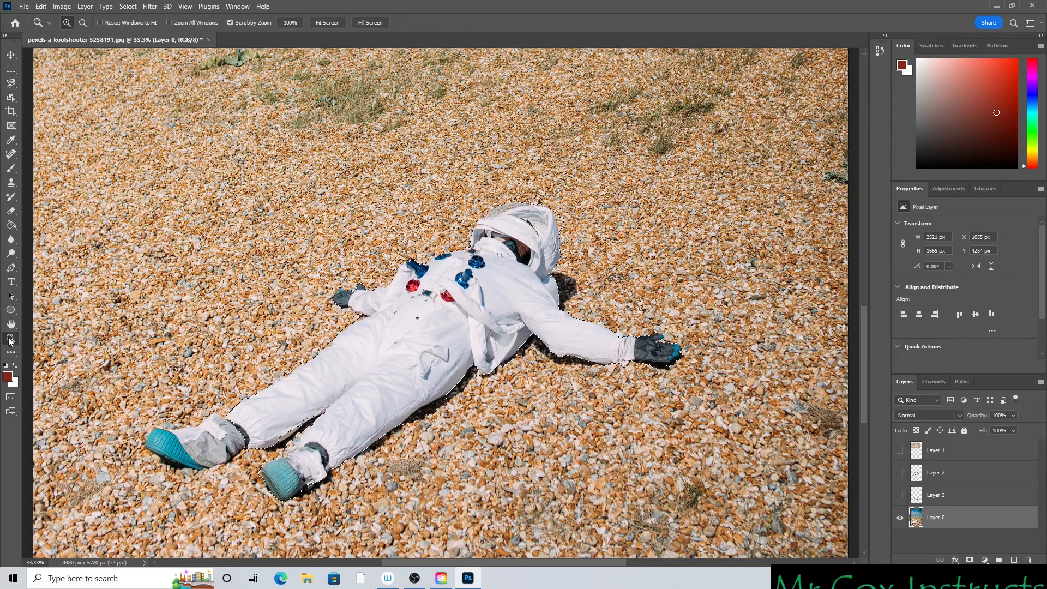
{"action": "left_click", "coordinate": [428, 409]}
{"action": "left_click", "coordinate": [414, 425]}
{"action": "left_click", "coordinate": [404, 439]}
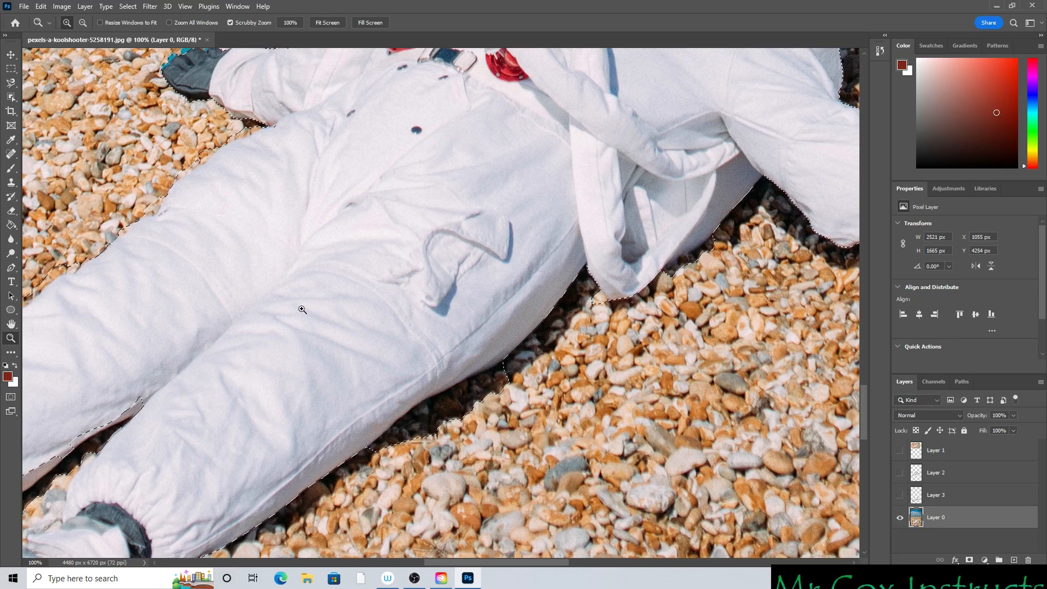
{"action": "left_click", "coordinate": [11, 82]}
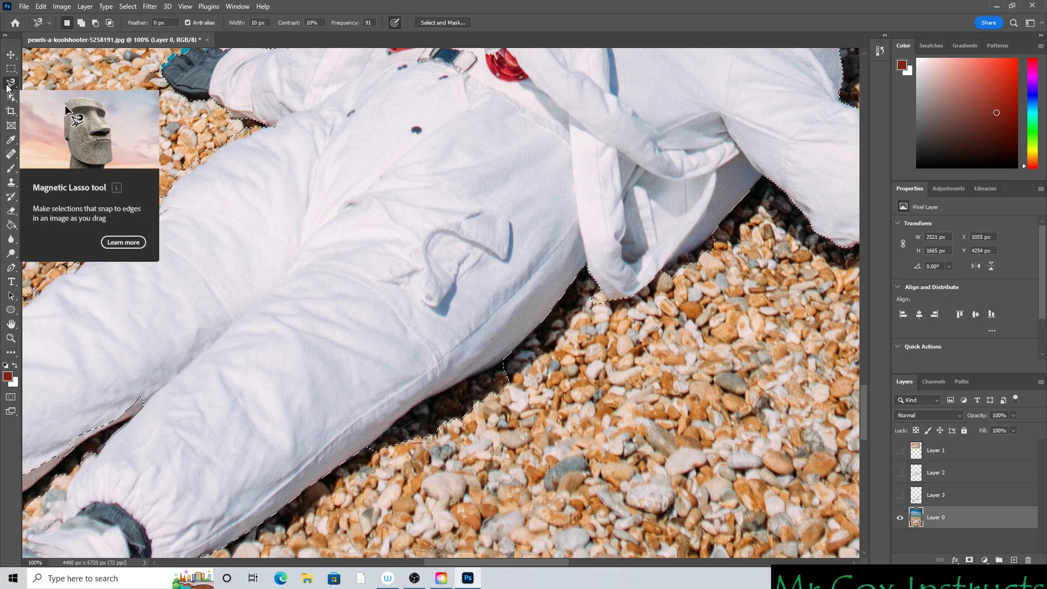
{"action": "key", "text": "shift"}
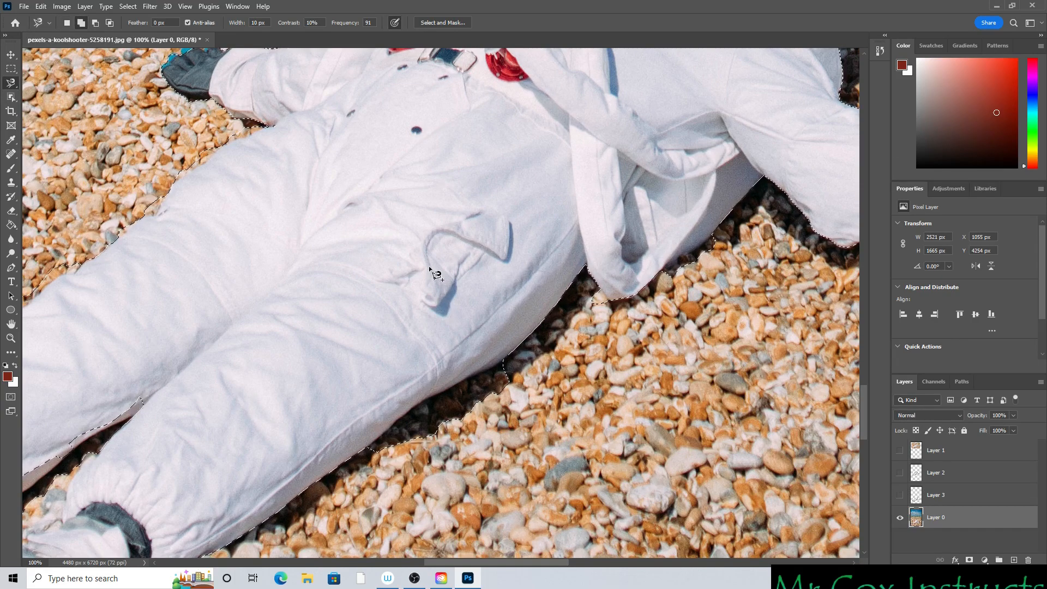
{"action": "key", "text": "shift"}
{"action": "key", "text": "shift"}
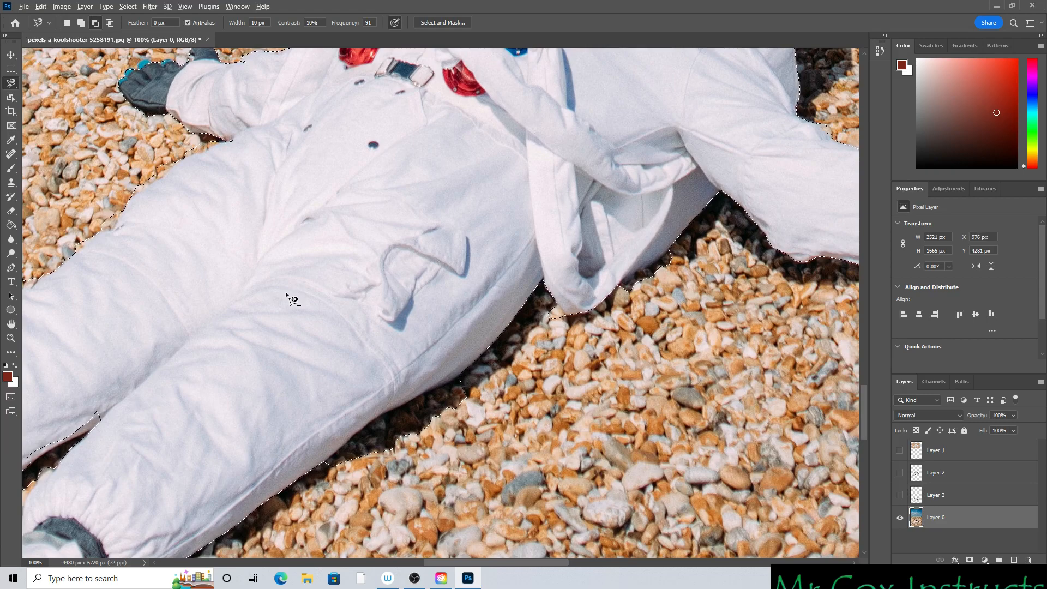
{"action": "key", "text": "alt"}
{"action": "key", "text": "alt"}
{"action": "left_click", "coordinate": [461, 375]}
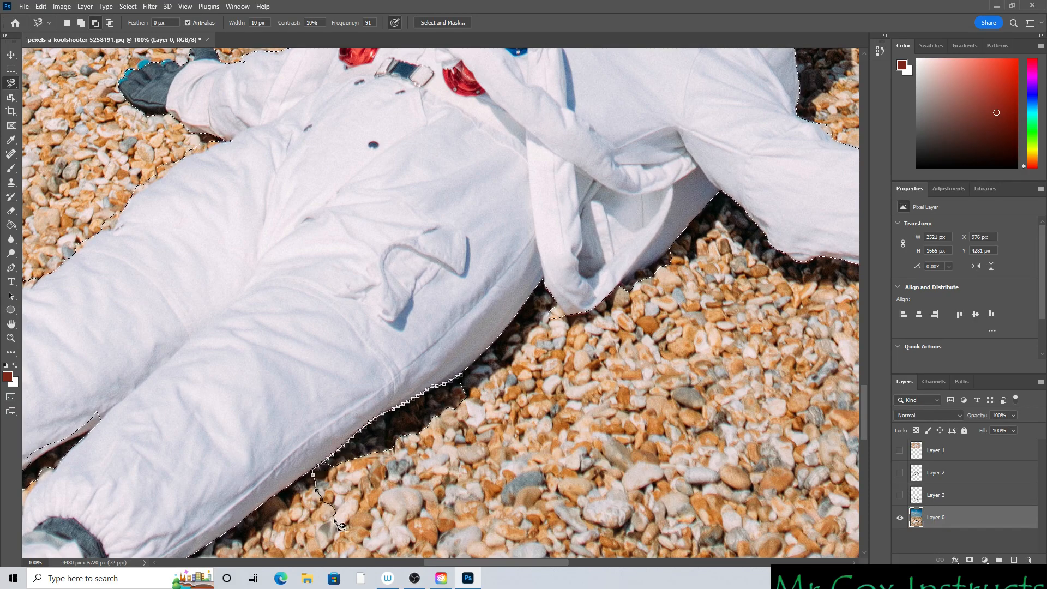
{"action": "left_click", "coordinate": [529, 390]}
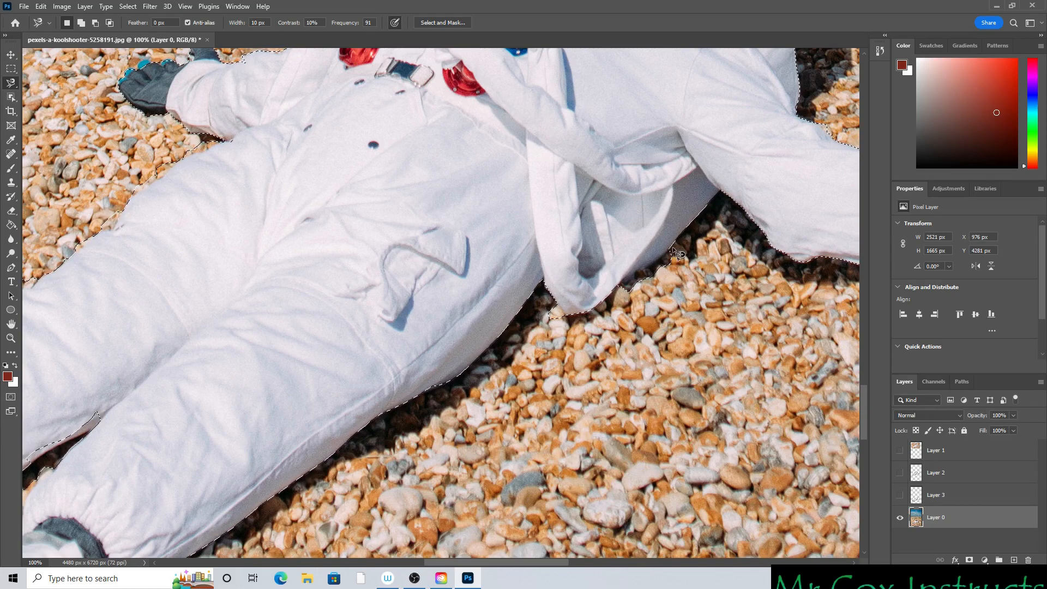
Subtract the stray pebbles beside the hanging jacket flap, below the torso, from the selection
{"action": "key", "text": "alt"}
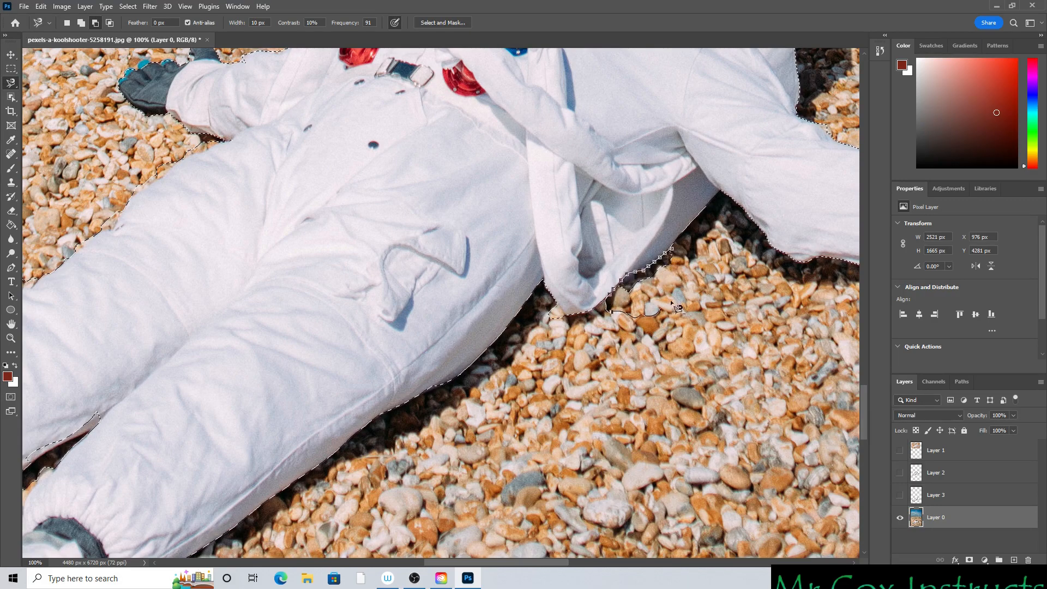
{"action": "double_click", "coordinate": [695, 249]}
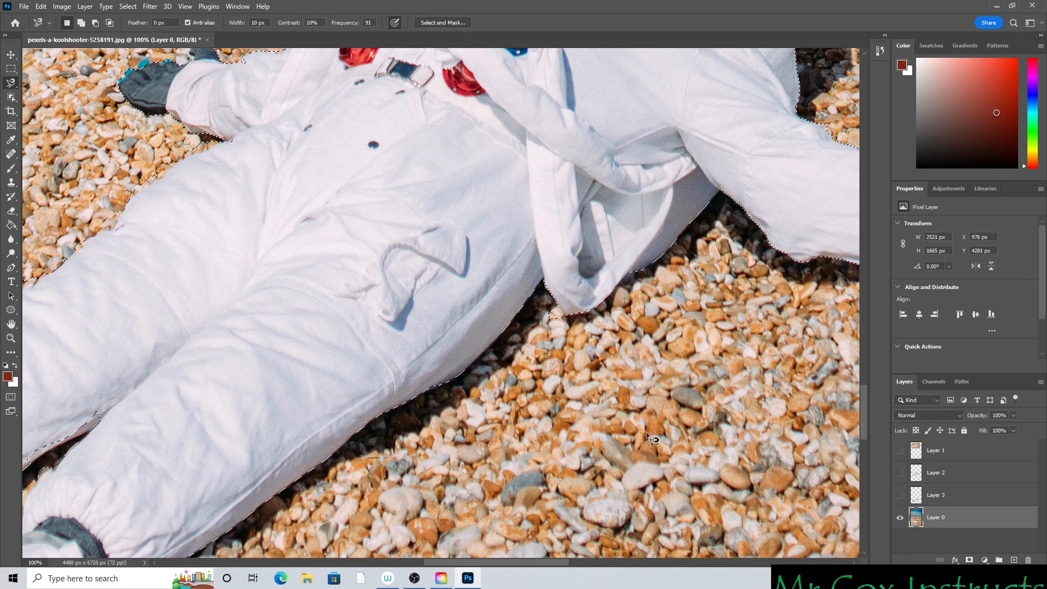